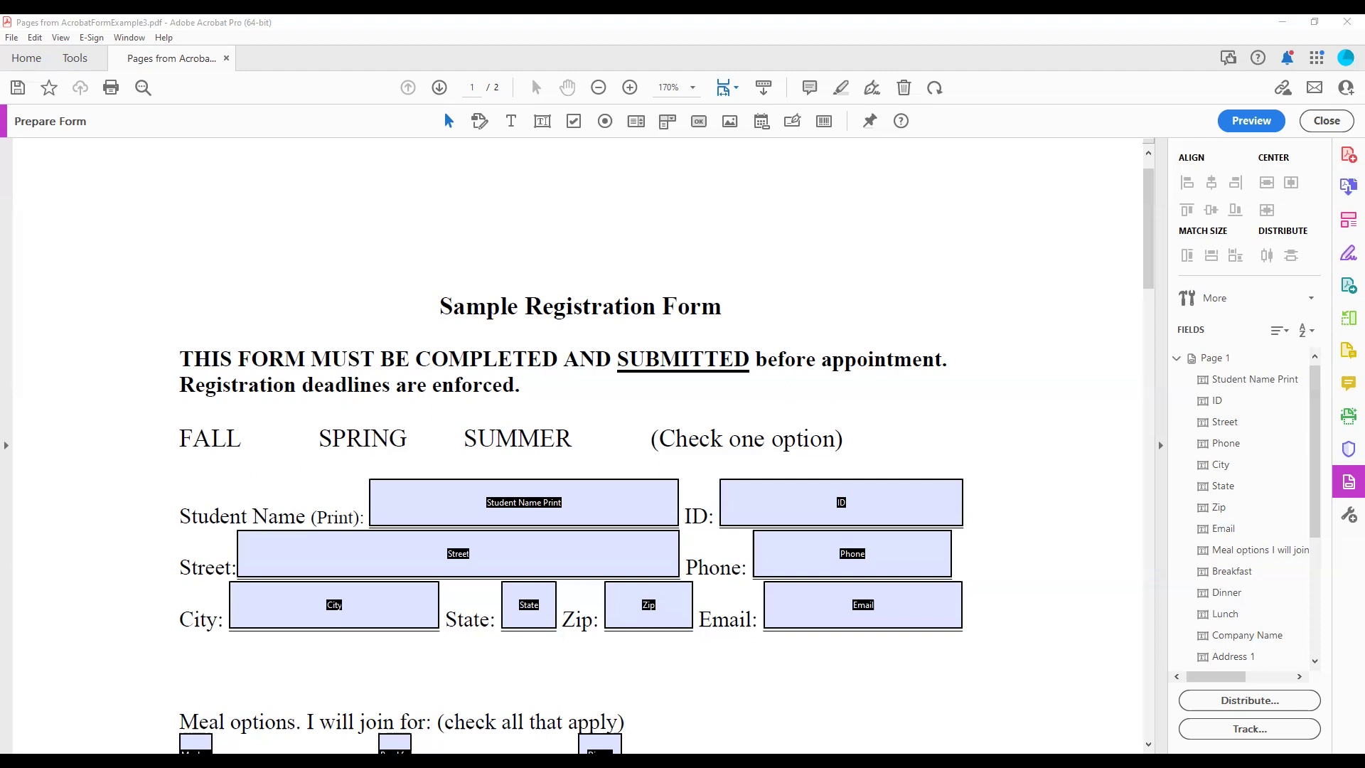
# Open Text Field Properties for the Student Name Print field via its right-click Properties command.
pyautogui.click(648, 511)
pyautogui.rightClick(640, 510)
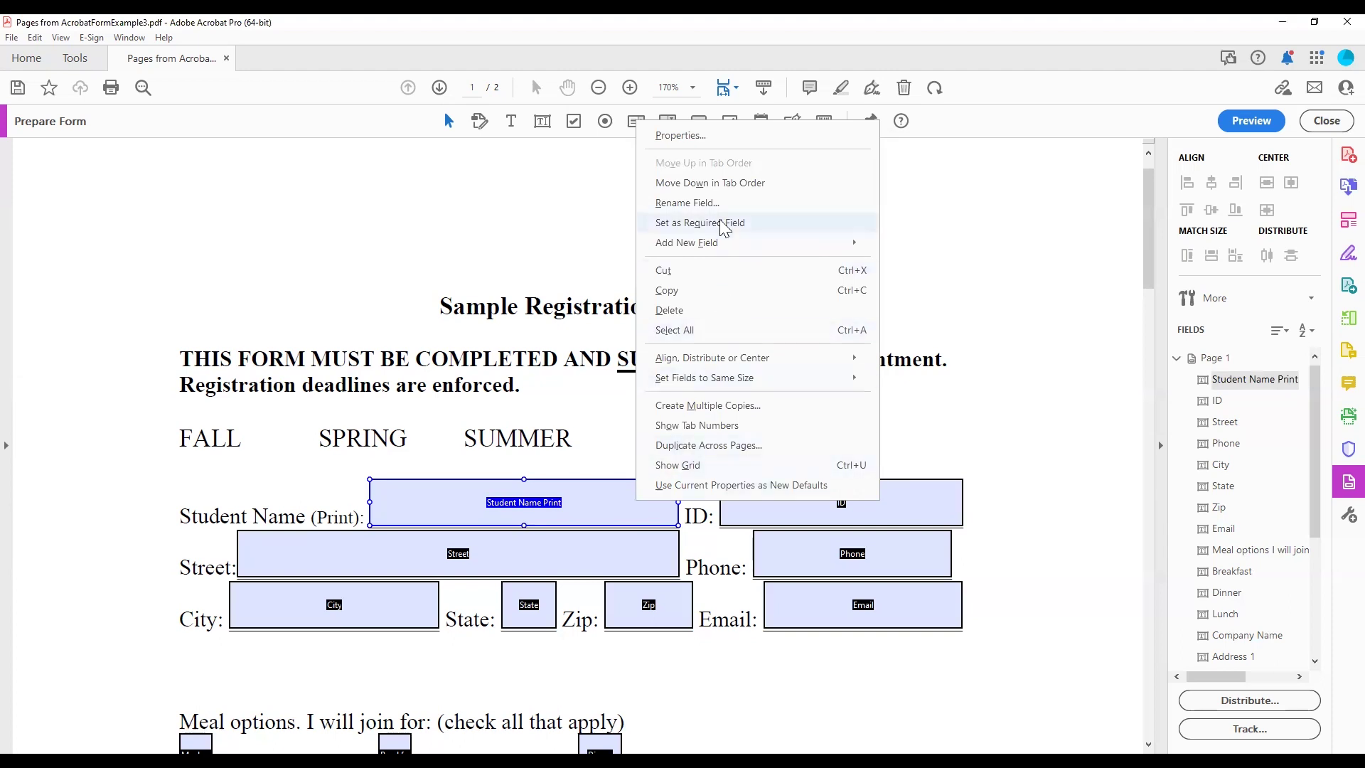
pyautogui.click(721, 137)
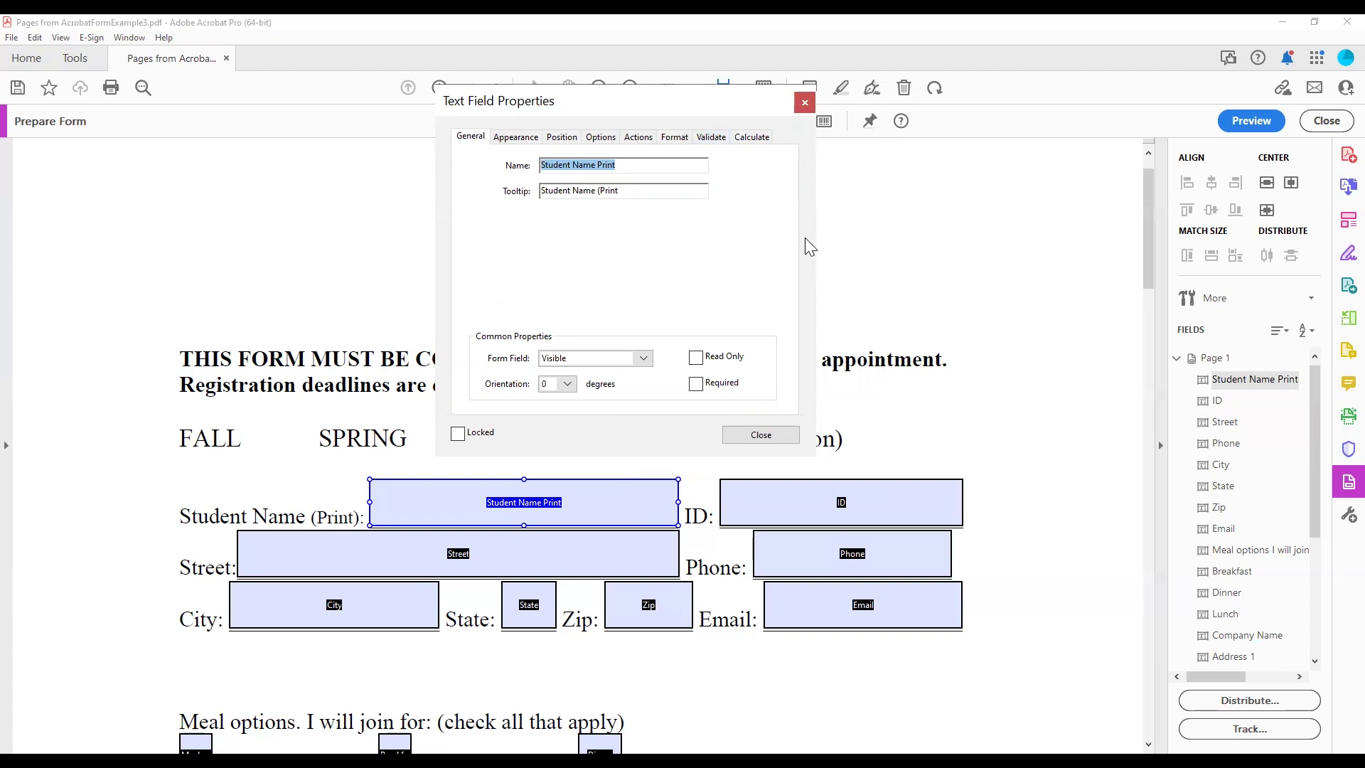
pyautogui.press('Escape')
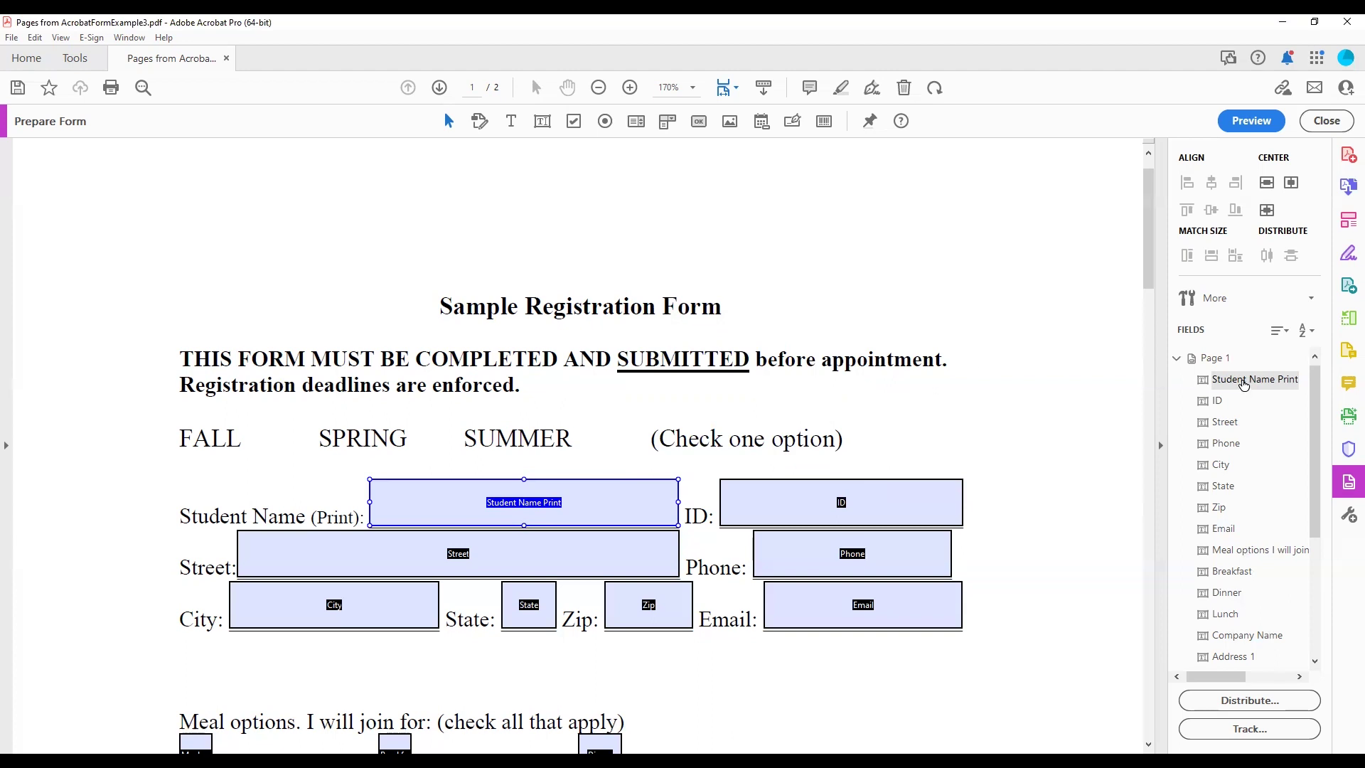
pyautogui.rightClick(1243, 385)
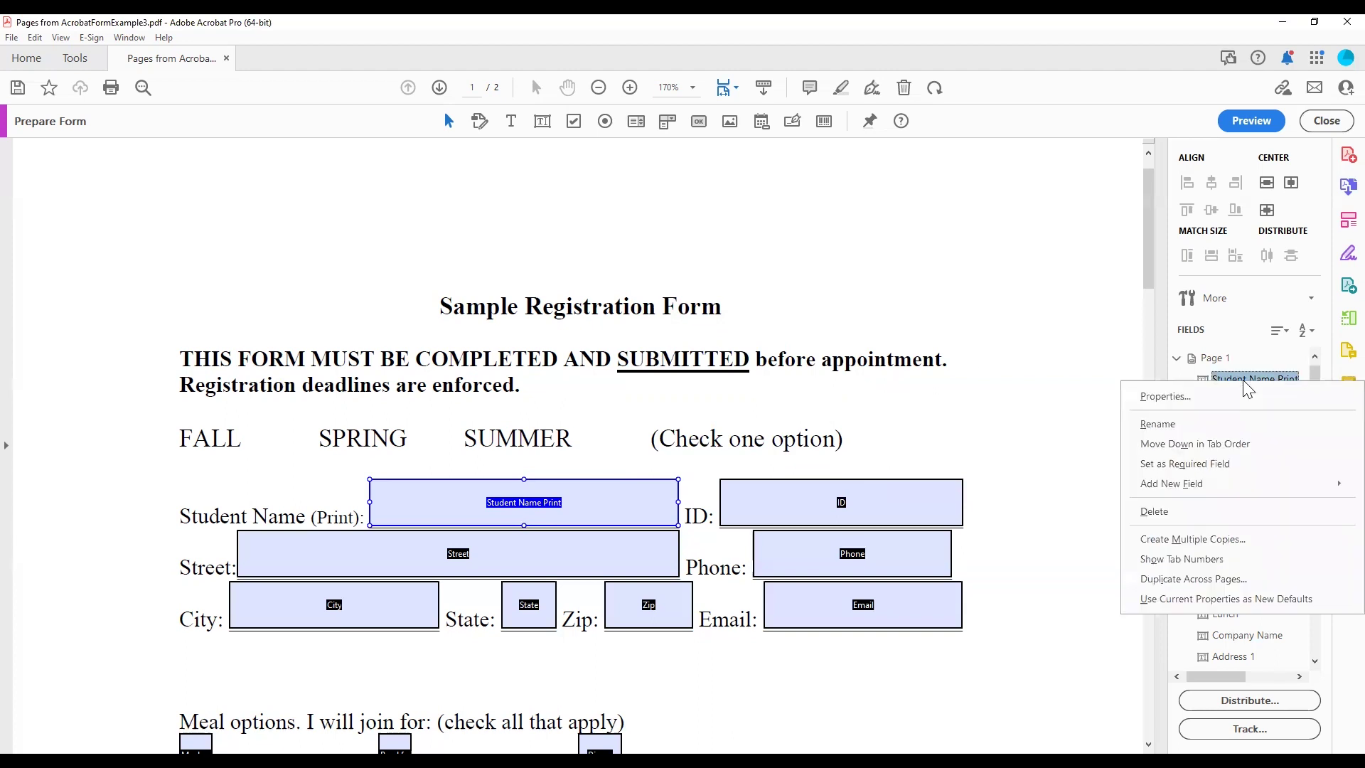
pyautogui.click(1238, 396)
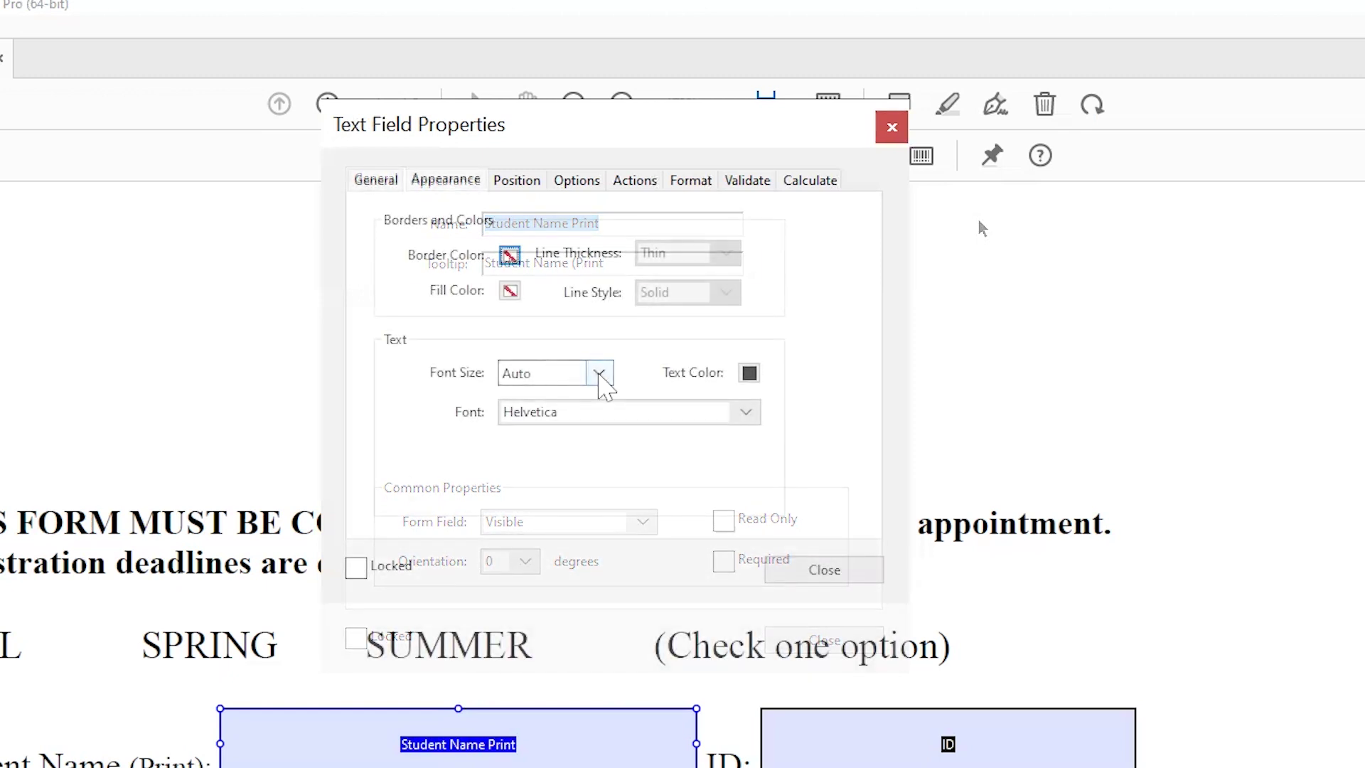
# Try font size 12 on the Student Name Print field, revert to Auto, then show Position.
pyautogui.click(599, 373)
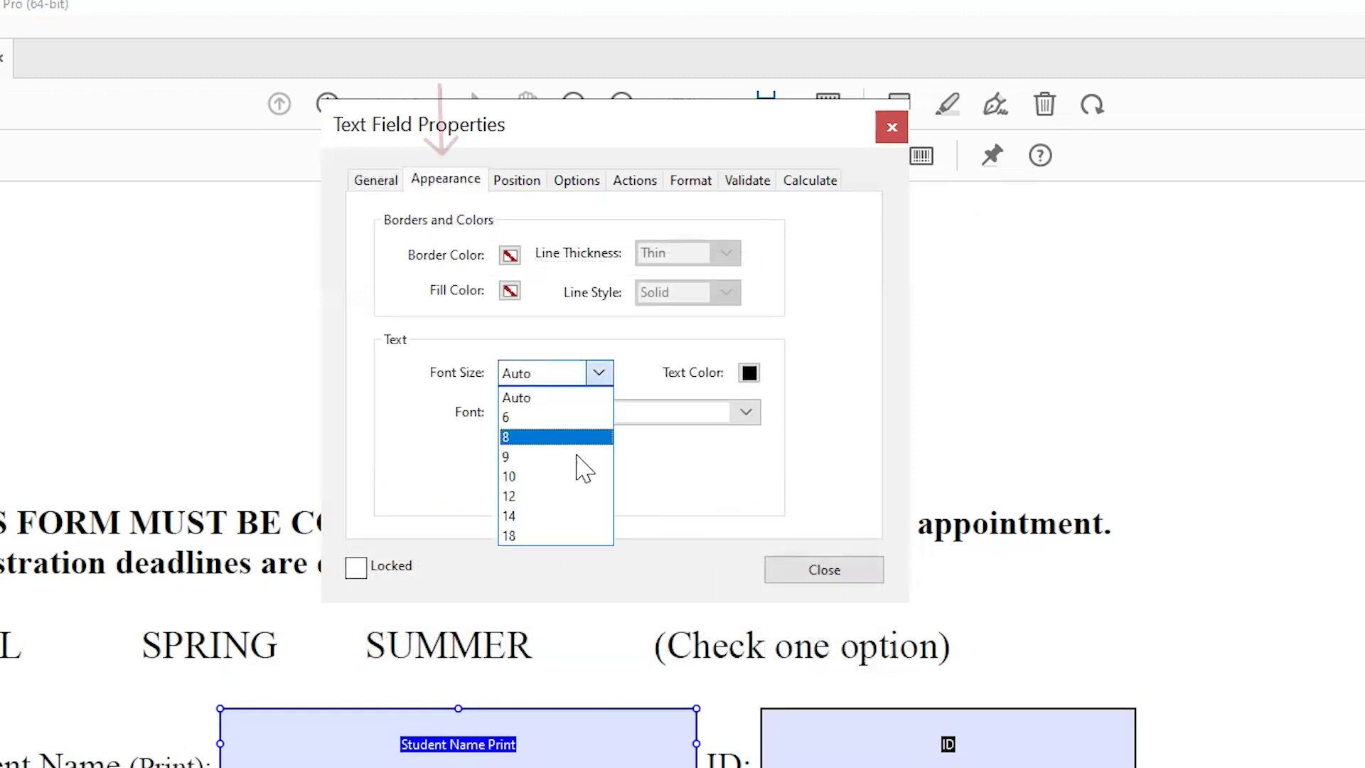
pyautogui.click(579, 493)
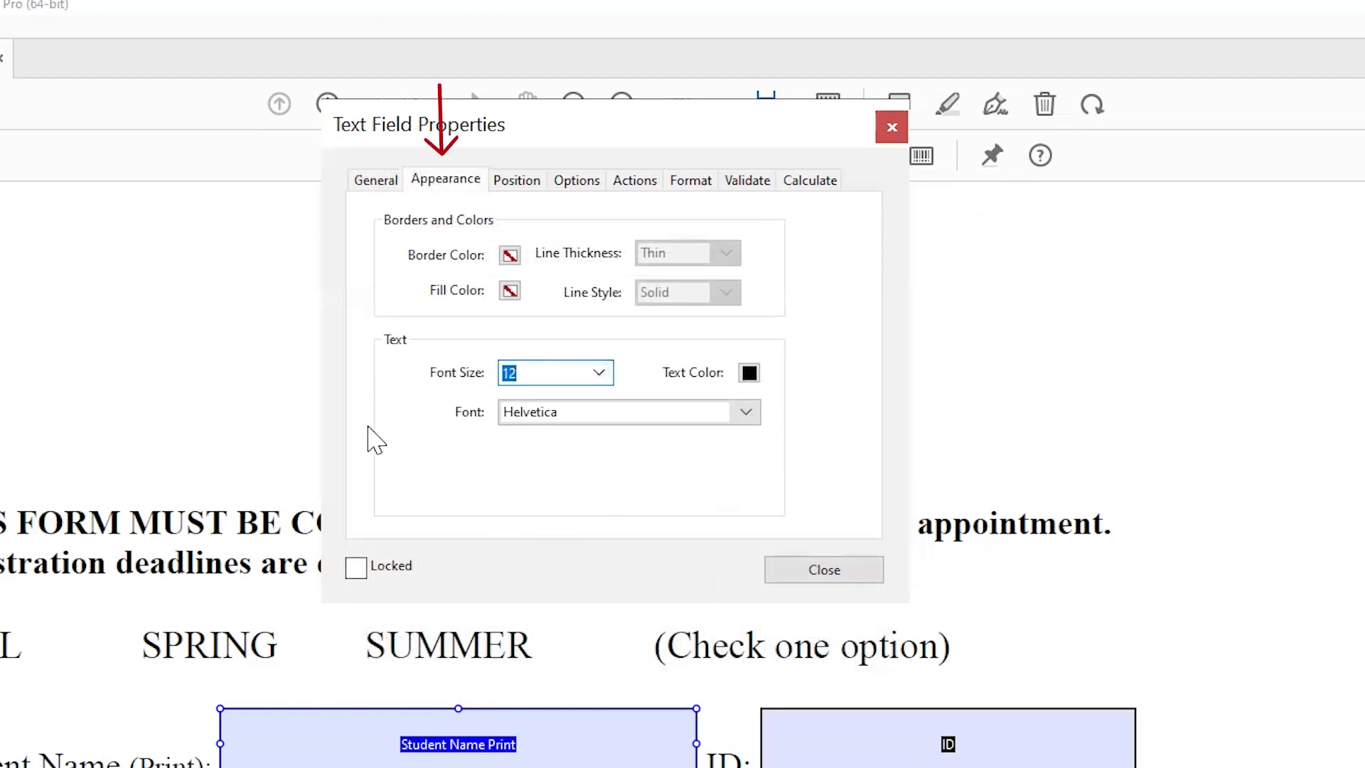
pyautogui.click(551, 373)
pyautogui.click(599, 373)
pyautogui.click(597, 398)
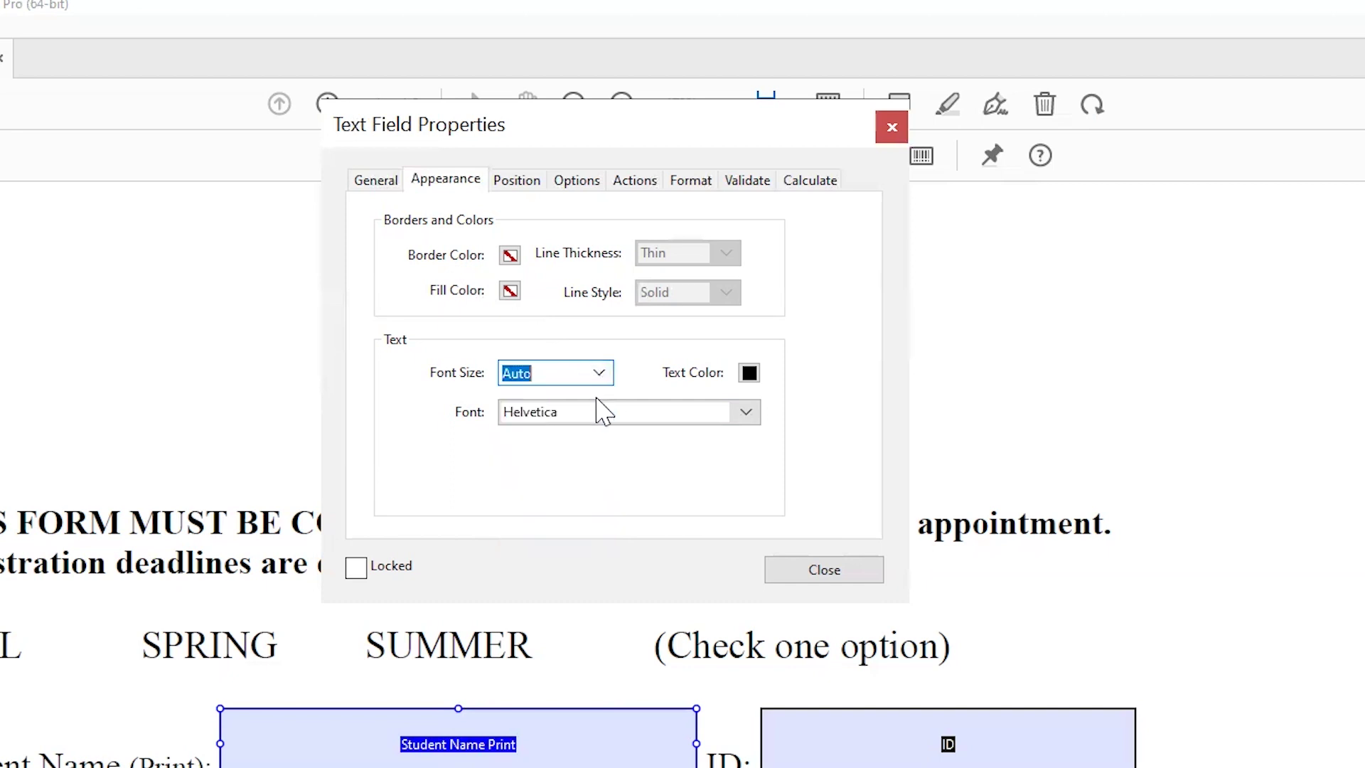
pyautogui.click(603, 536)
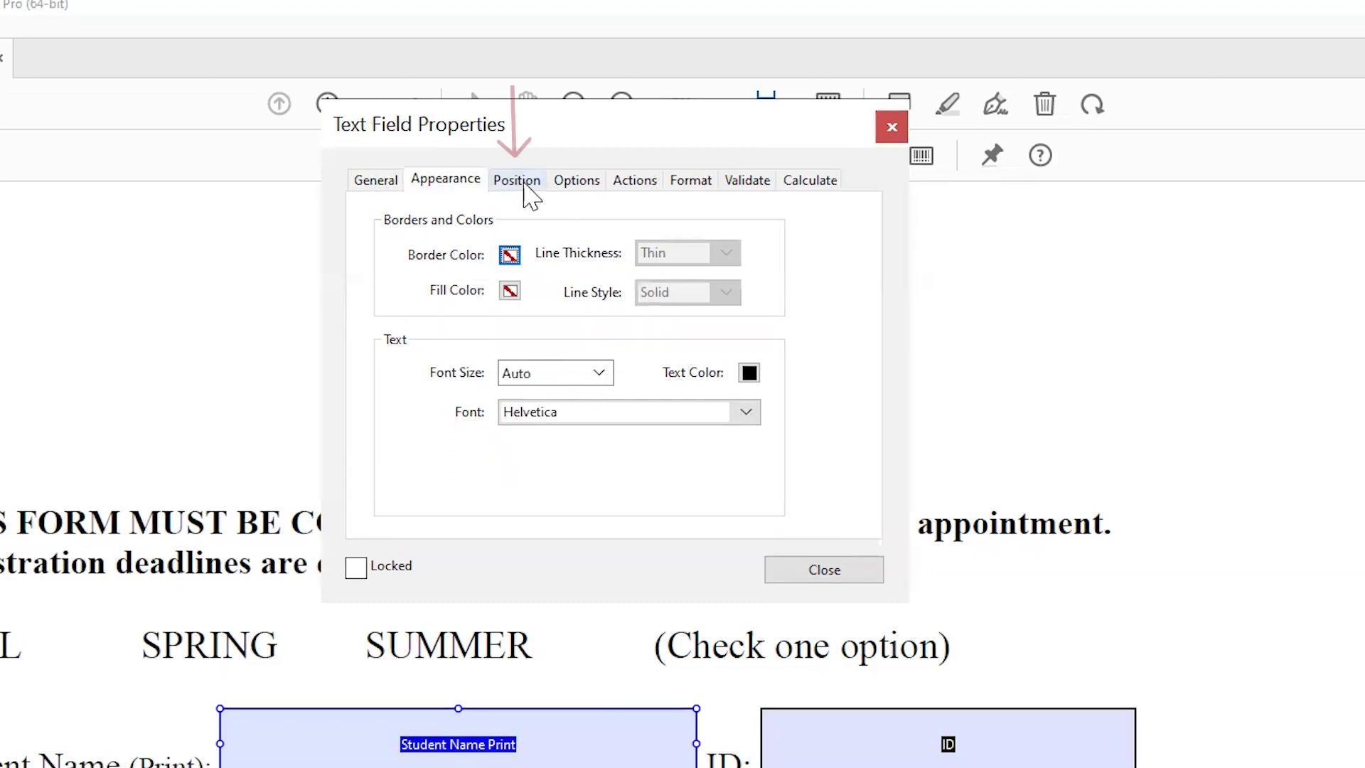
pyautogui.click(524, 186)
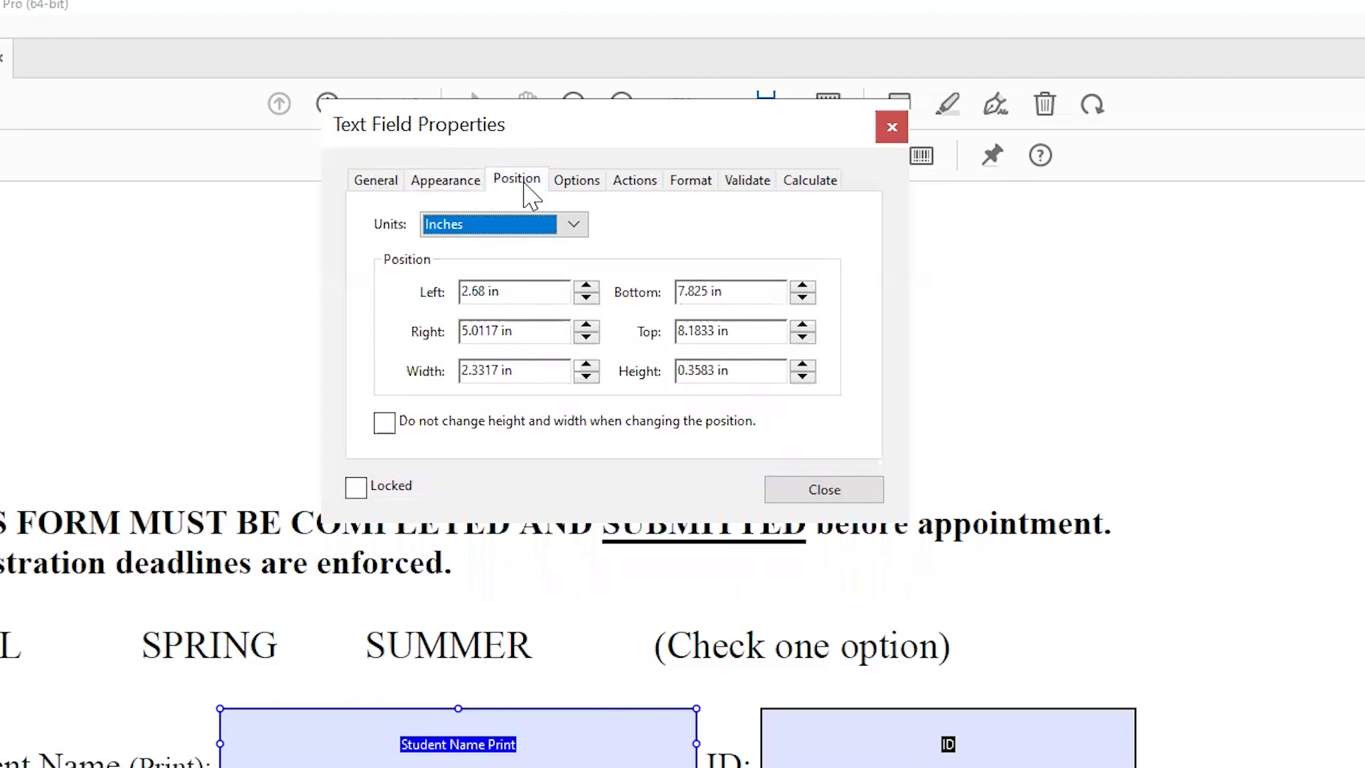
# Type the accessibility paragraph on inclusivity and equal opportunities into the Description, fixing typos.
pyautogui.click(601, 191)
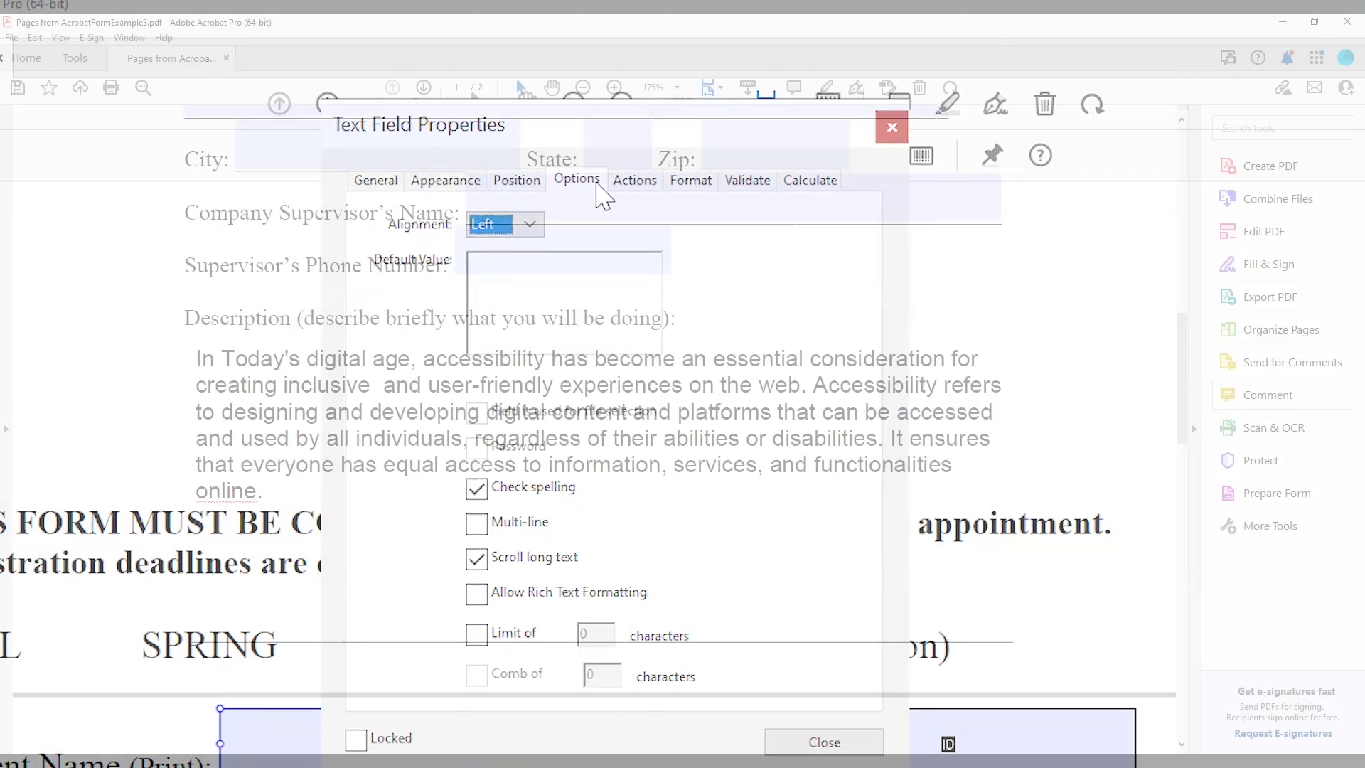
pyautogui.write('important? The answer lies in the funda')
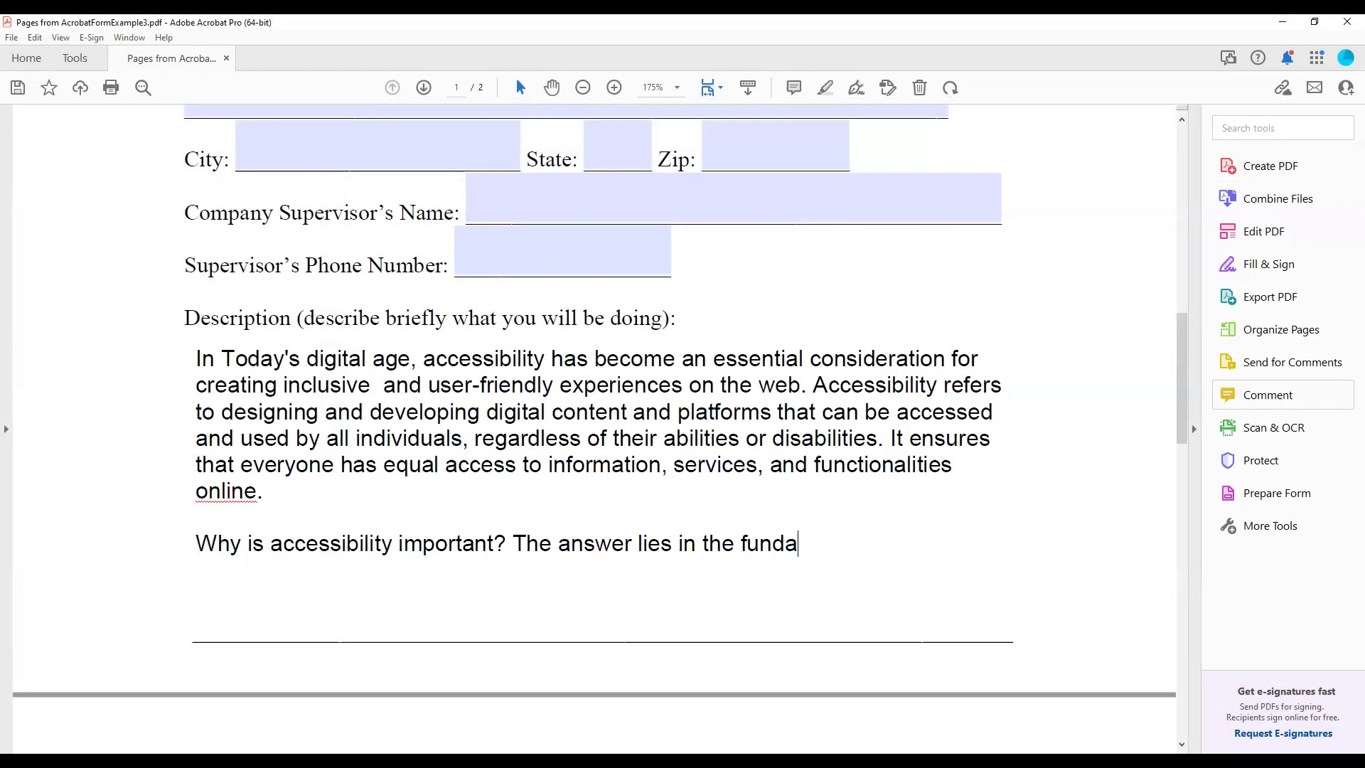
pyautogui.write('mental principles of inclusivity, ')
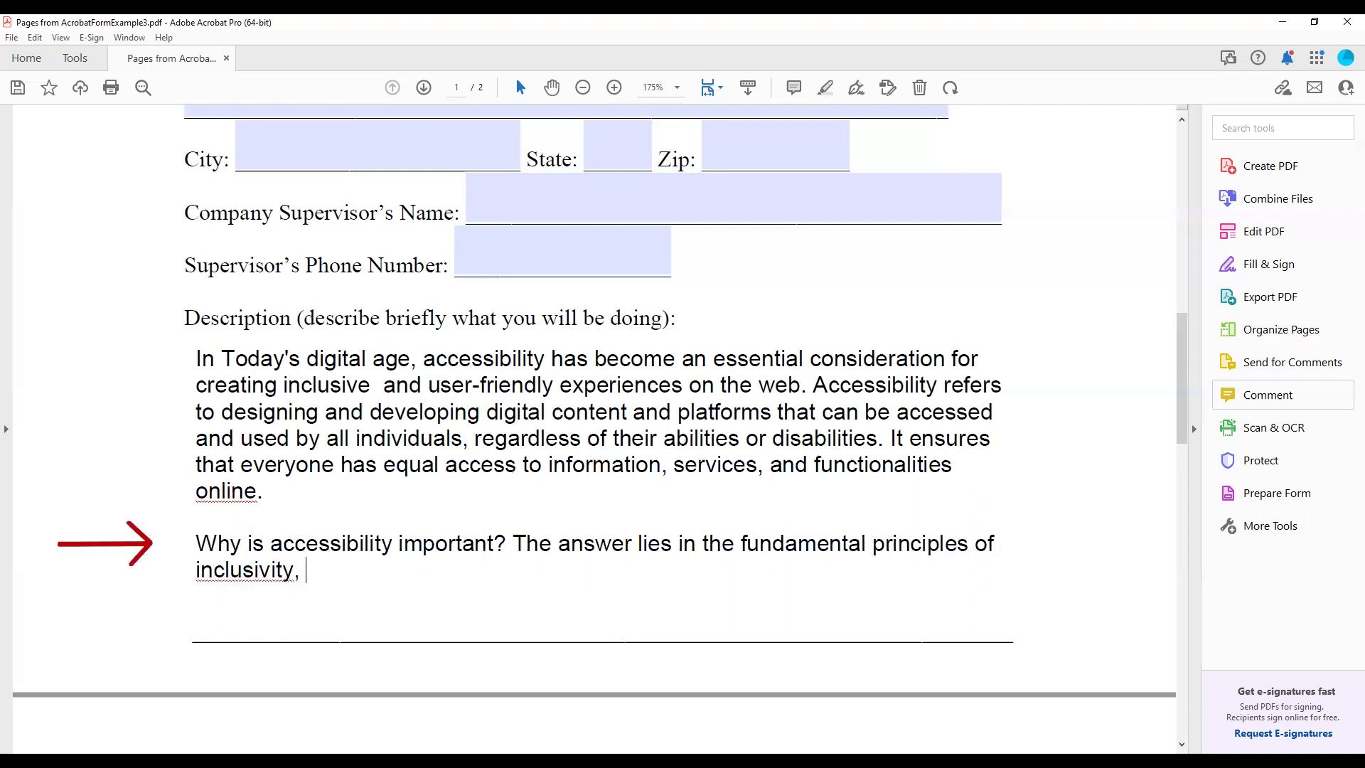
pyautogui.write('equality, and social responsibility. ')
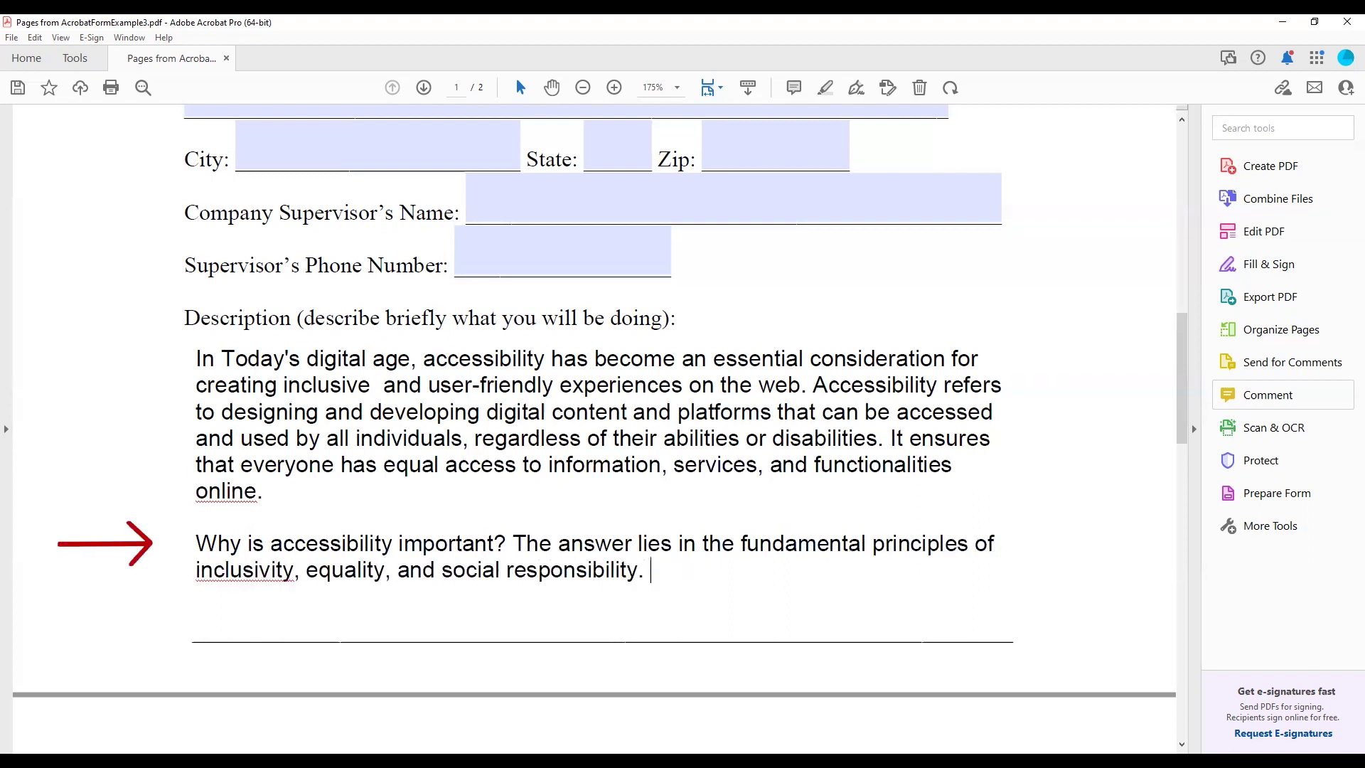
pyautogui.write('When we prioritize accessibility, we emp')
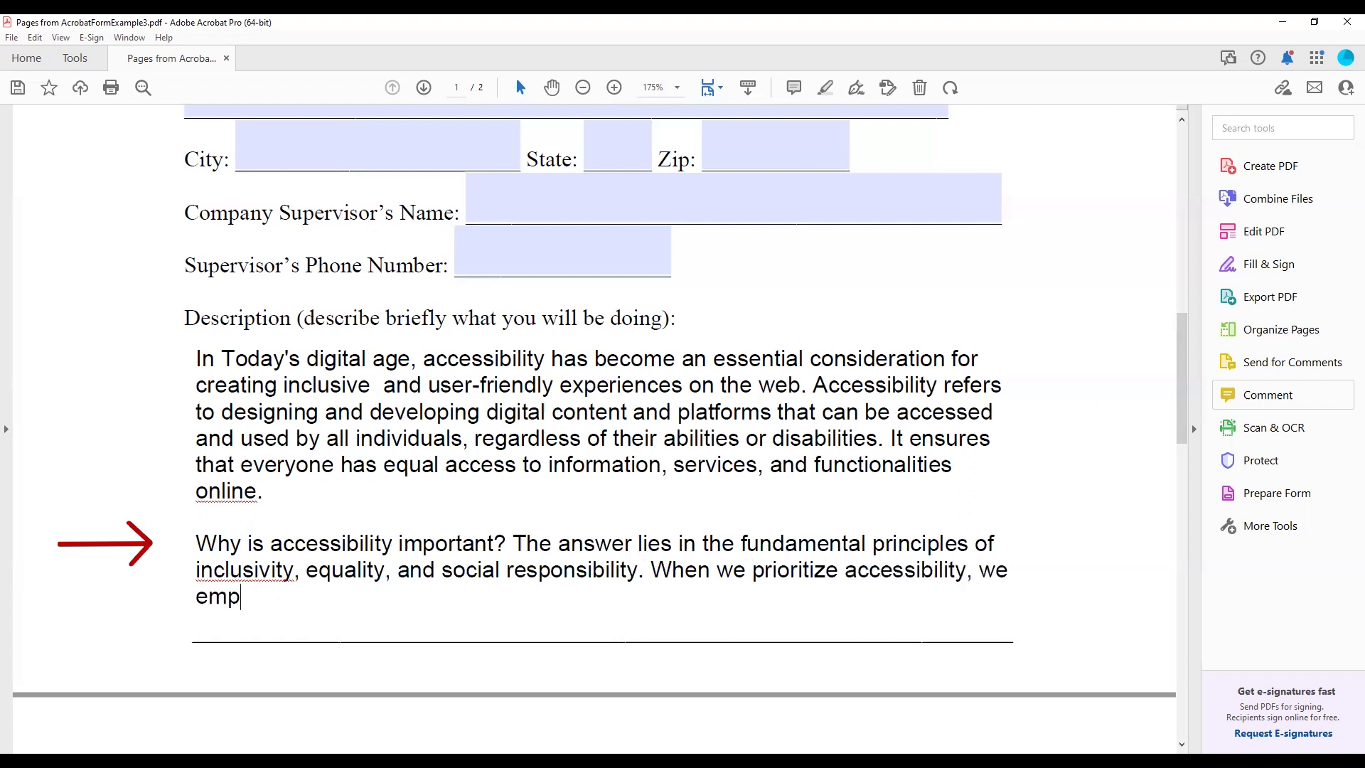
pyautogui.write('ower individuals with disabilities to fully participat')
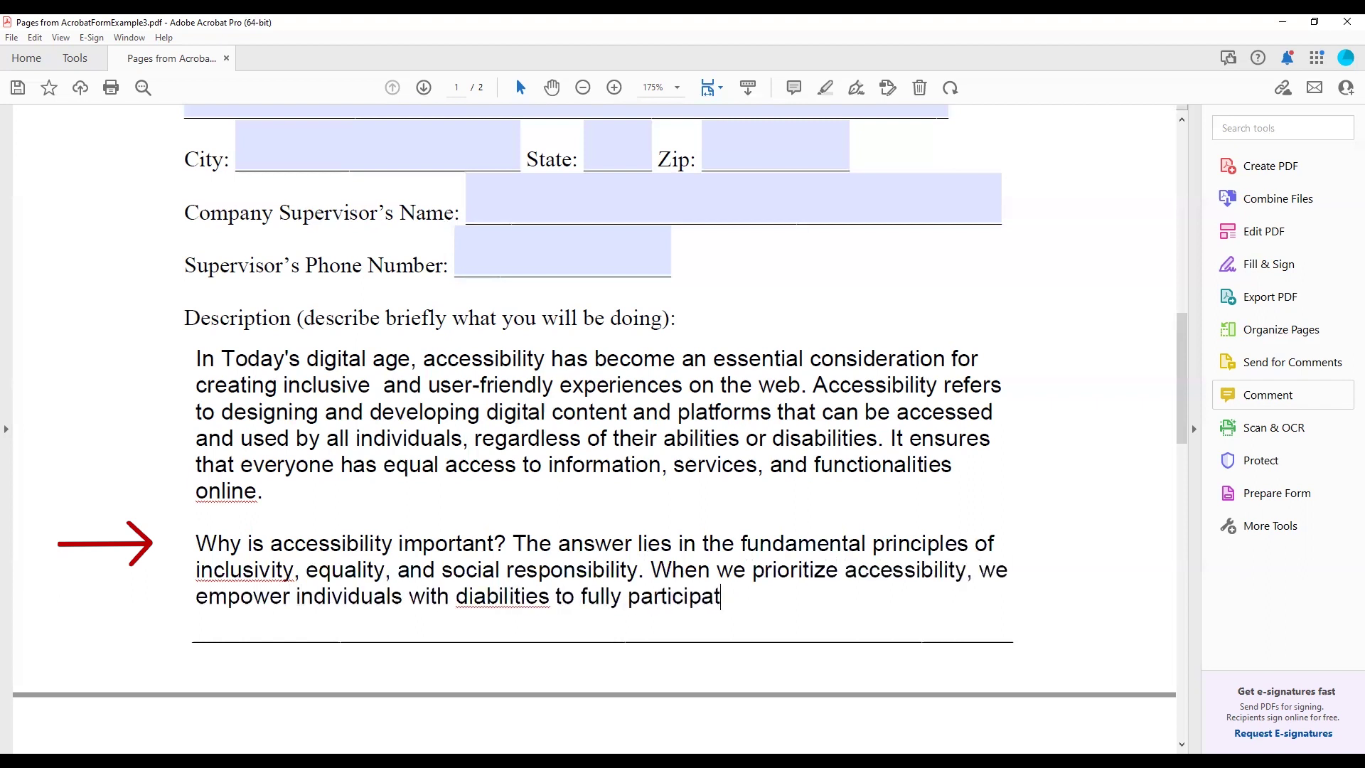
pyautogui.press('BackSpace')
pyautogui.press('BackSpace')
pyautogui.press('BackSpace')
pyautogui.press('BackSpace')
pyautogui.press('BackSpace')
pyautogui.press('BackSpace')
pyautogui.press('BackSpace')
pyautogui.press('BackSpace')
pyautogui.press('BackSpace')
pyautogui.press('BackSpace')
pyautogui.press('BackSpace')
pyautogui.press('BackSpace')
pyautogui.press('BackSpace')
pyautogui.press('BackSpace')
pyautogui.press('BackSpace')
pyautogui.press('BackSpace')
pyautogui.press('BackSpace')
pyautogui.press('BackSpace')
pyautogui.press('BackSpace')
pyautogui.press('BackSpace')
pyautogui.write('disabilities to fully participate in the digi')
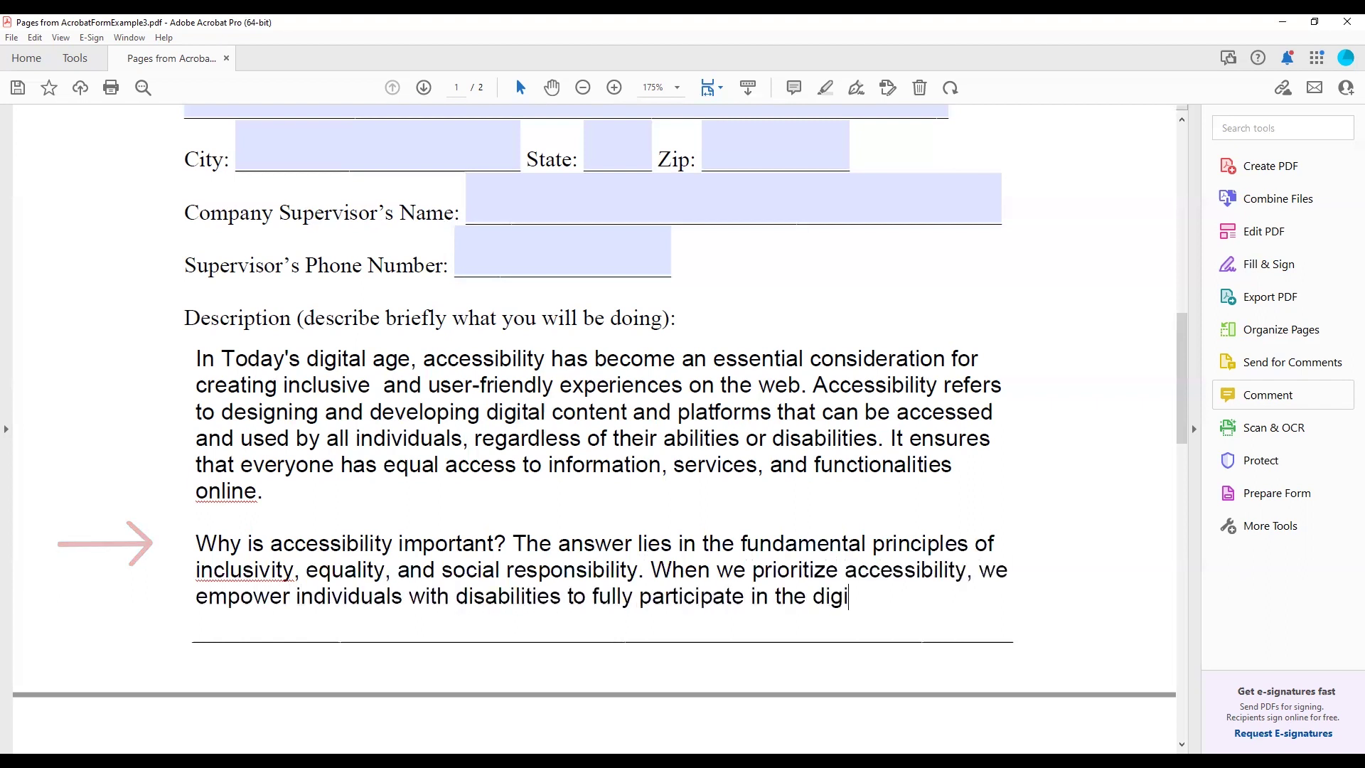
pyautogui.write('tal world, promoting equal opportunties for education, employment, and social engagment.,')
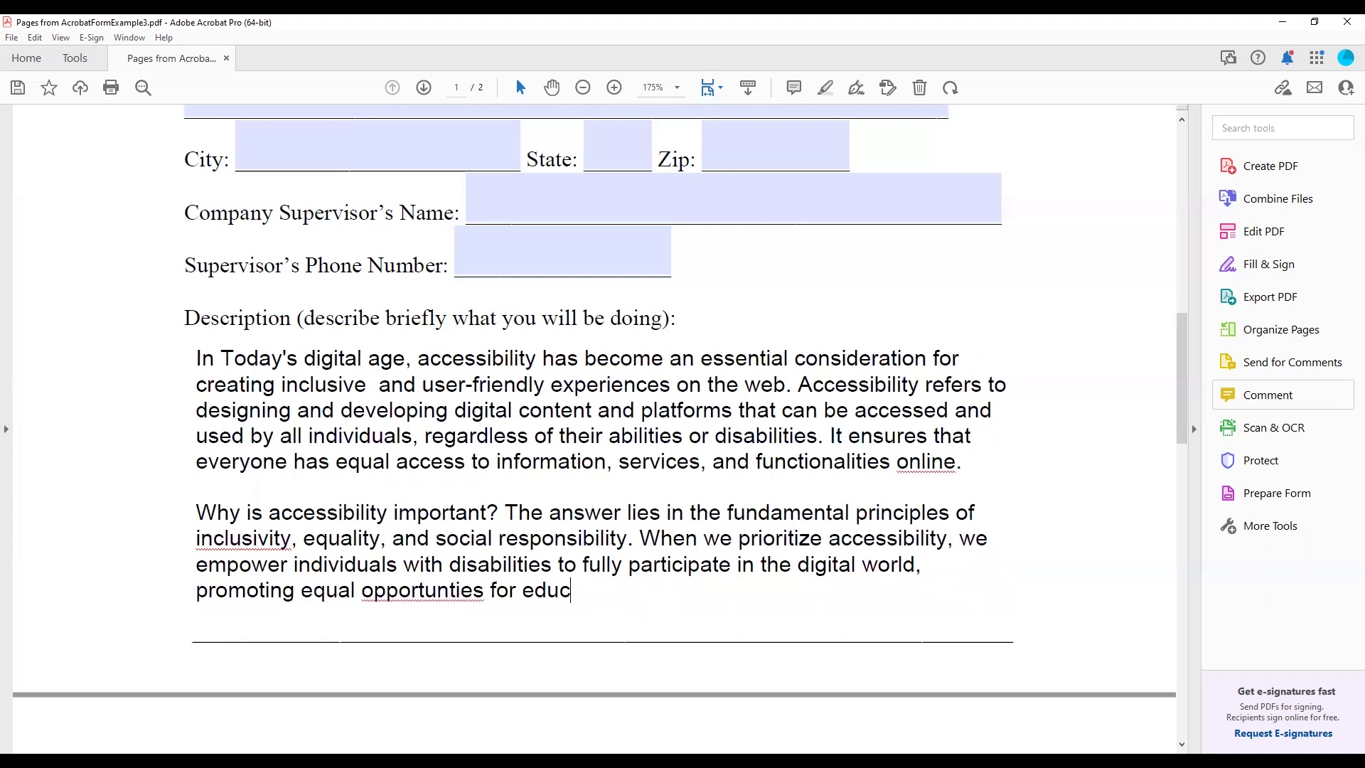
pyautogui.press('BackSpace')
pyautogui.press('BackSpace')
pyautogui.press('BackSpace')
pyautogui.press('BackSpace')
pyautogui.press('BackSpace')
pyautogui.press('BackSpace')
pyautogui.write('ement.')
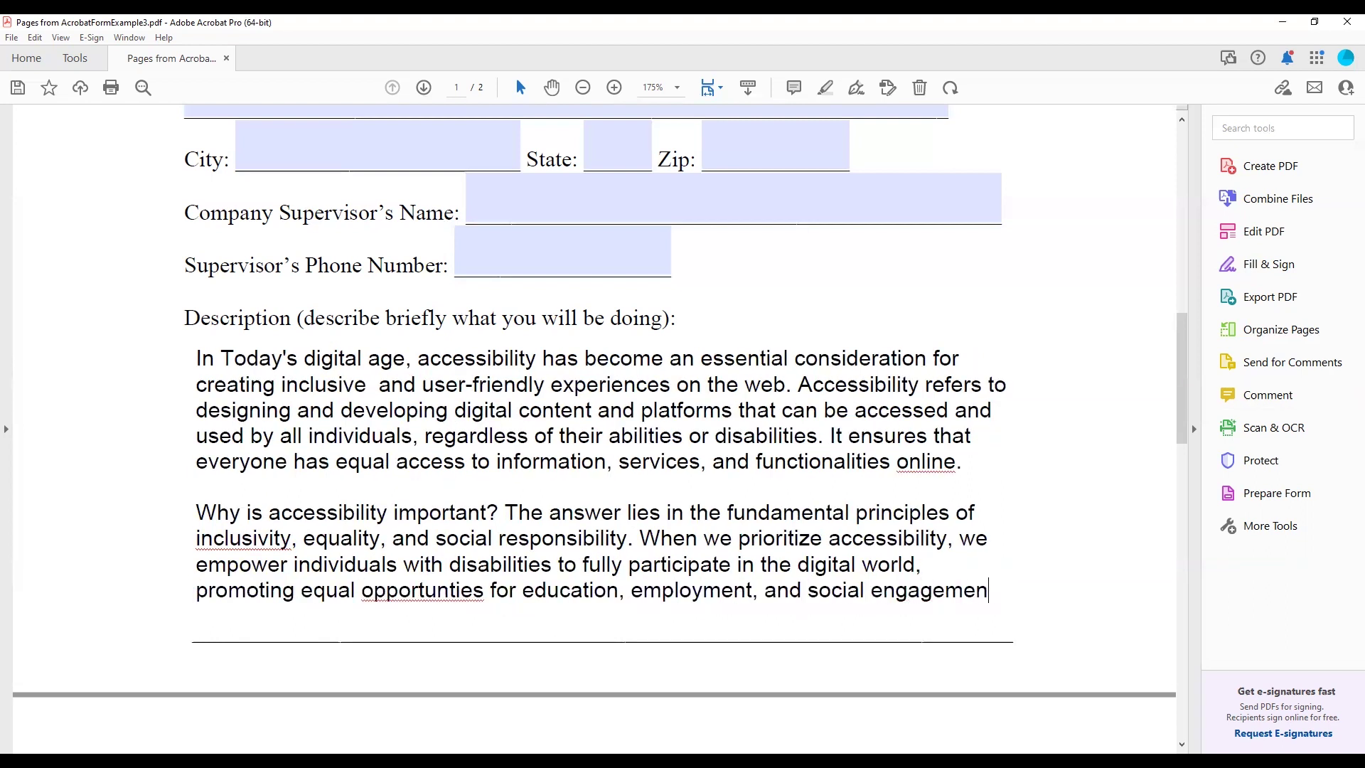
# Start a new 'Moreover' paragraph, replace it with 'Legi', then arrow through the text.
pyautogui.press('Return')
pyautogui.press('Return')
pyautogui.write('Moreover, accessibility is not soley')
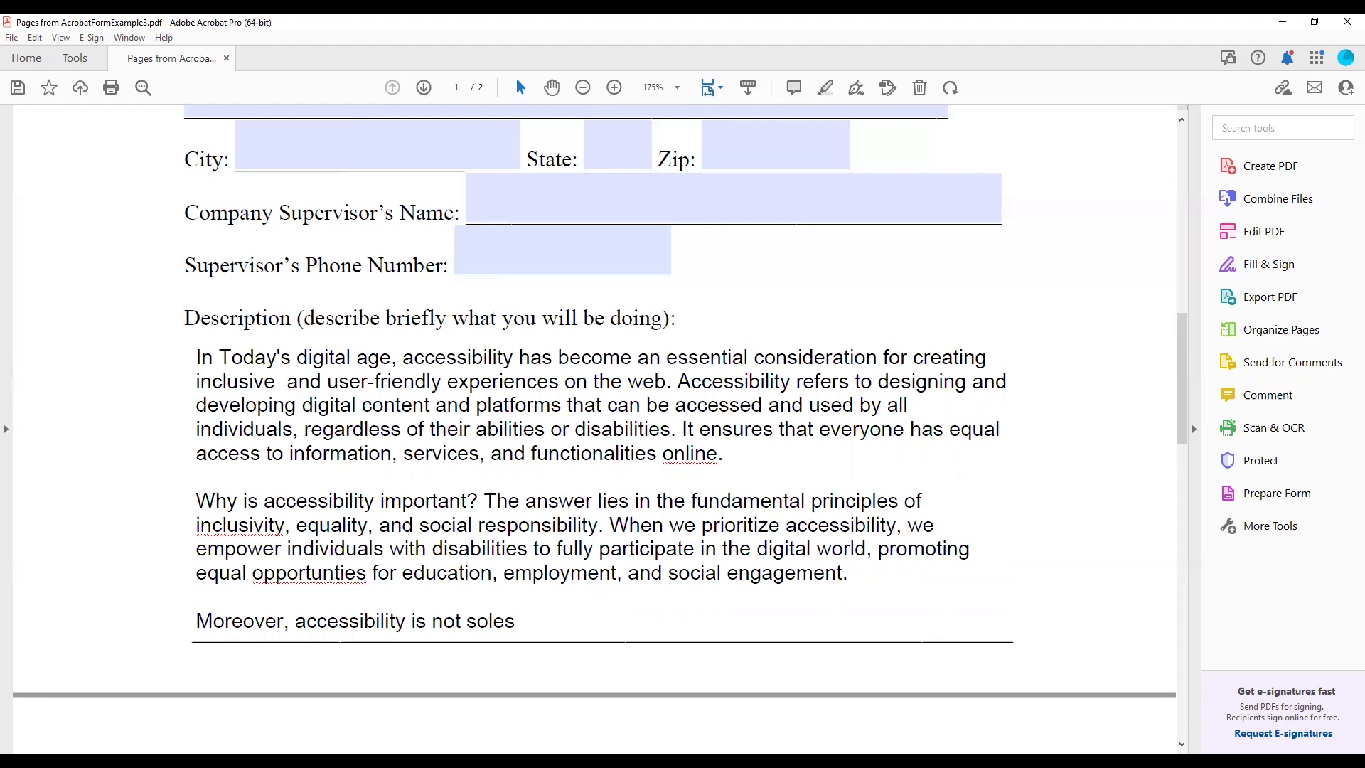
pyautogui.moveTo(549, 621); pyautogui.dragTo(206, 623)
pyautogui.press('BackSpace')
pyautogui.press('BackSpace')
pyautogui.write('Legi')
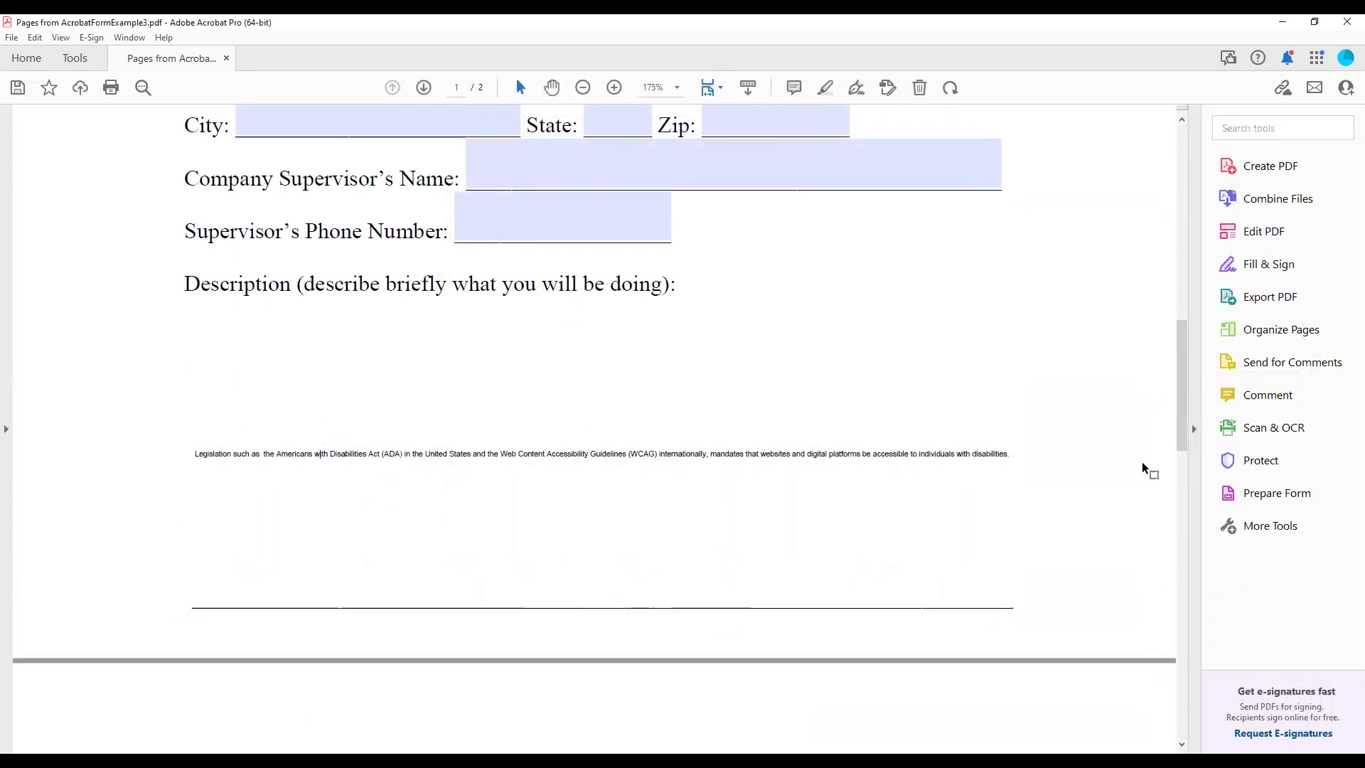
pyautogui.press('Up')
pyautogui.press('Up')
pyautogui.press('Up')
pyautogui.press('Up')
pyautogui.press('Up')
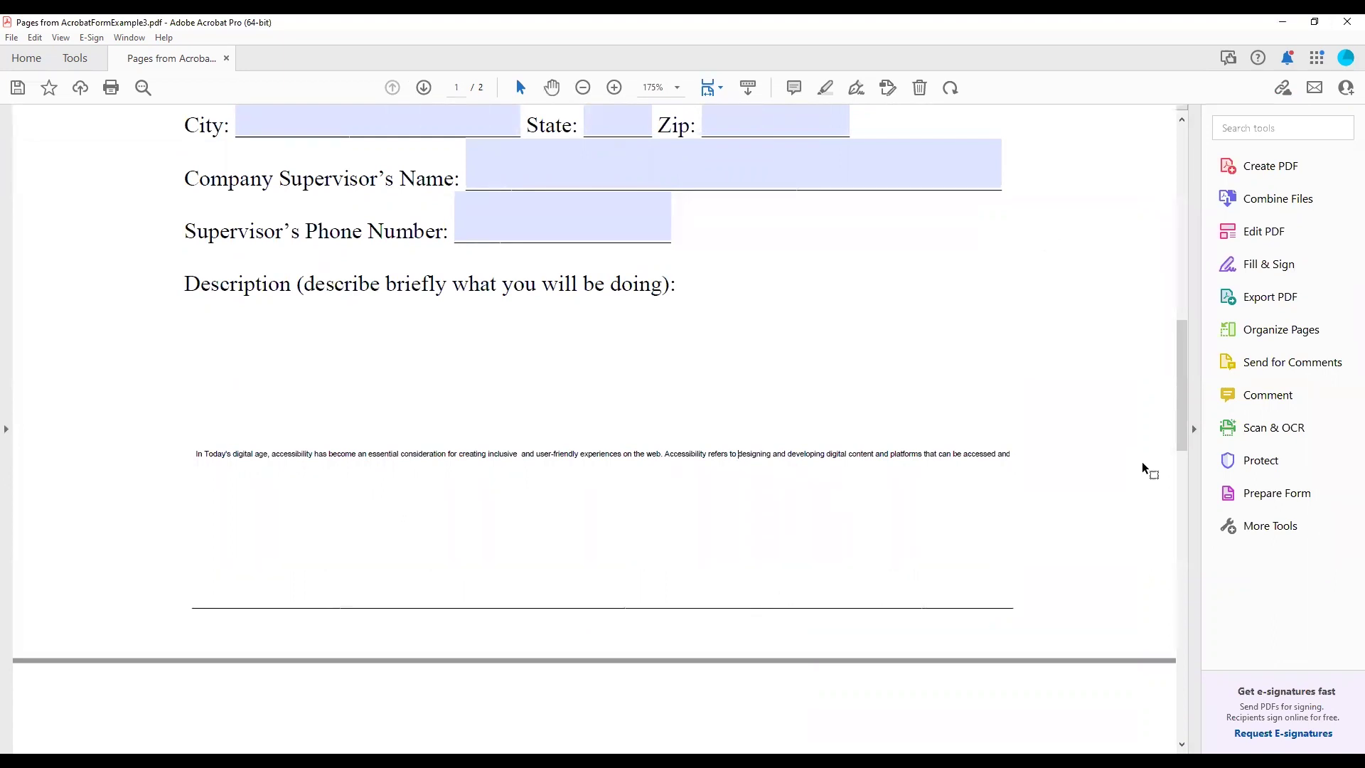
pyautogui.press('Down')
pyautogui.press('Down')
pyautogui.press('Down')
pyautogui.press('Down')
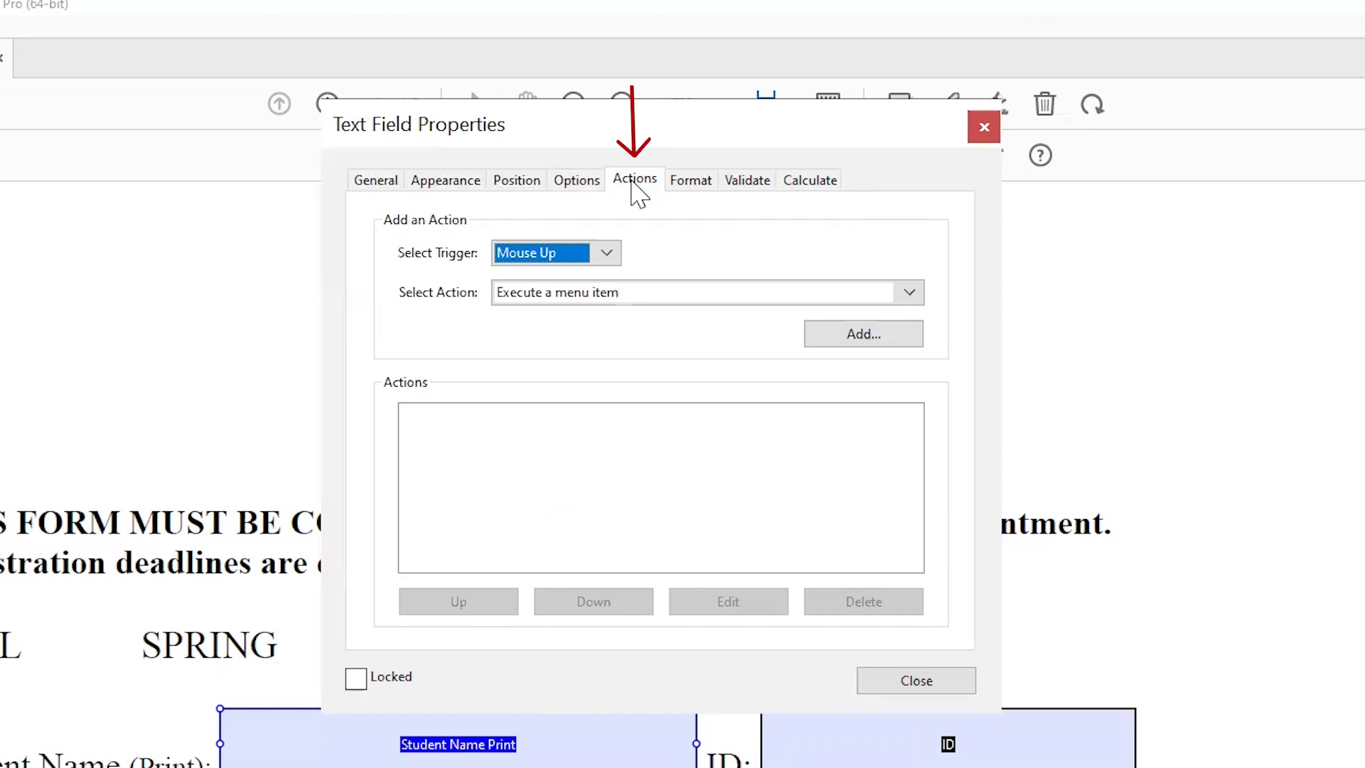
# Review the student name field's Format, Validate and Calculate settings in turn.
pyautogui.click(690, 181)
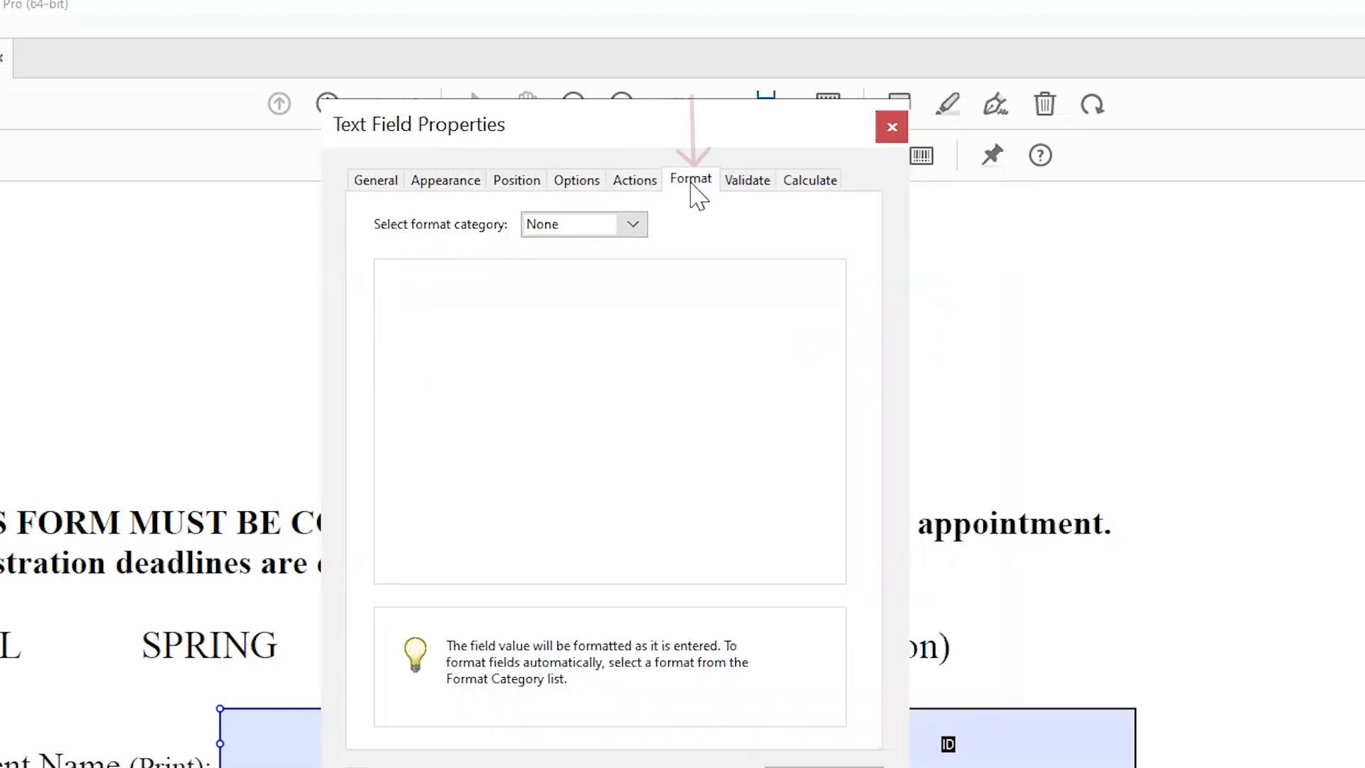
pyautogui.click(759, 187)
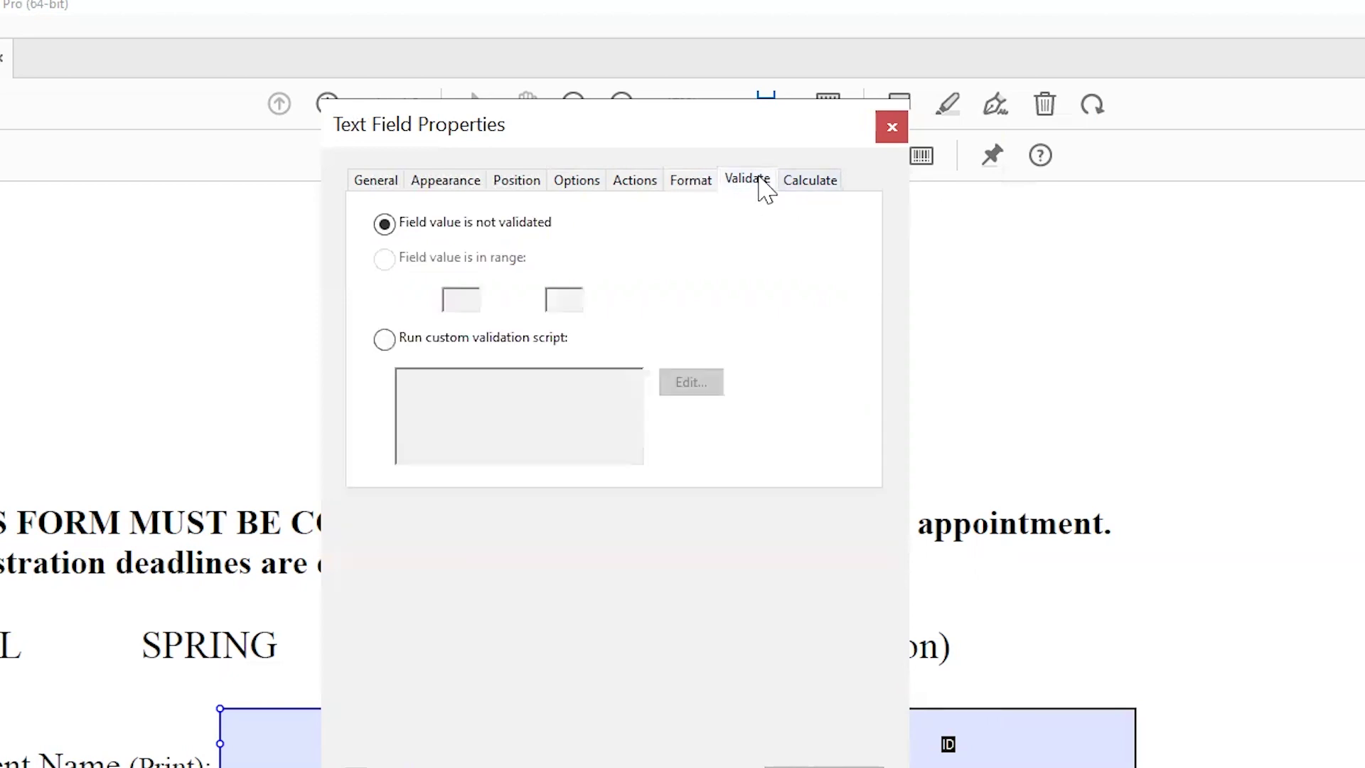
pyautogui.click(795, 192)
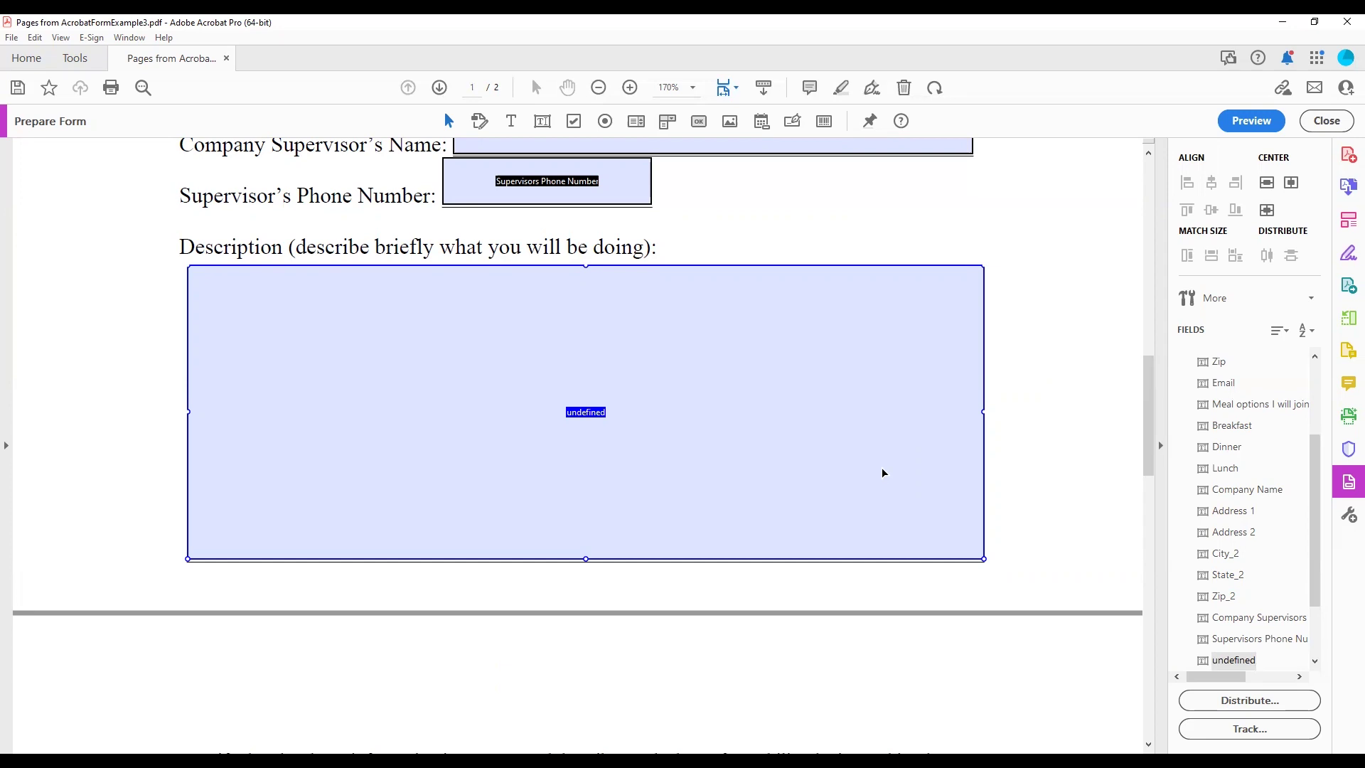
# Open the description field's properties, inspect both page-2 Date fields, then close properties.
pyautogui.rightClick(660, 416)
pyautogui.click(693, 41)
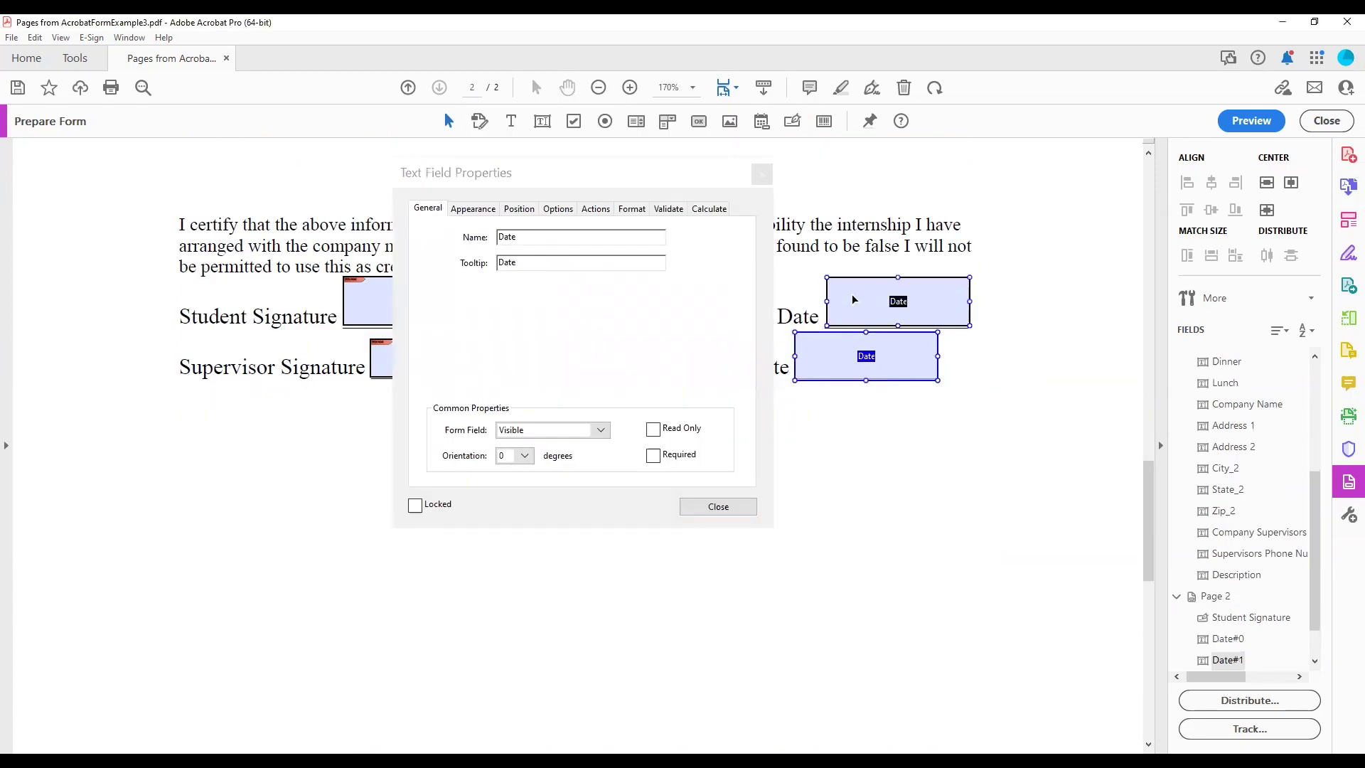
pyautogui.click(854, 299)
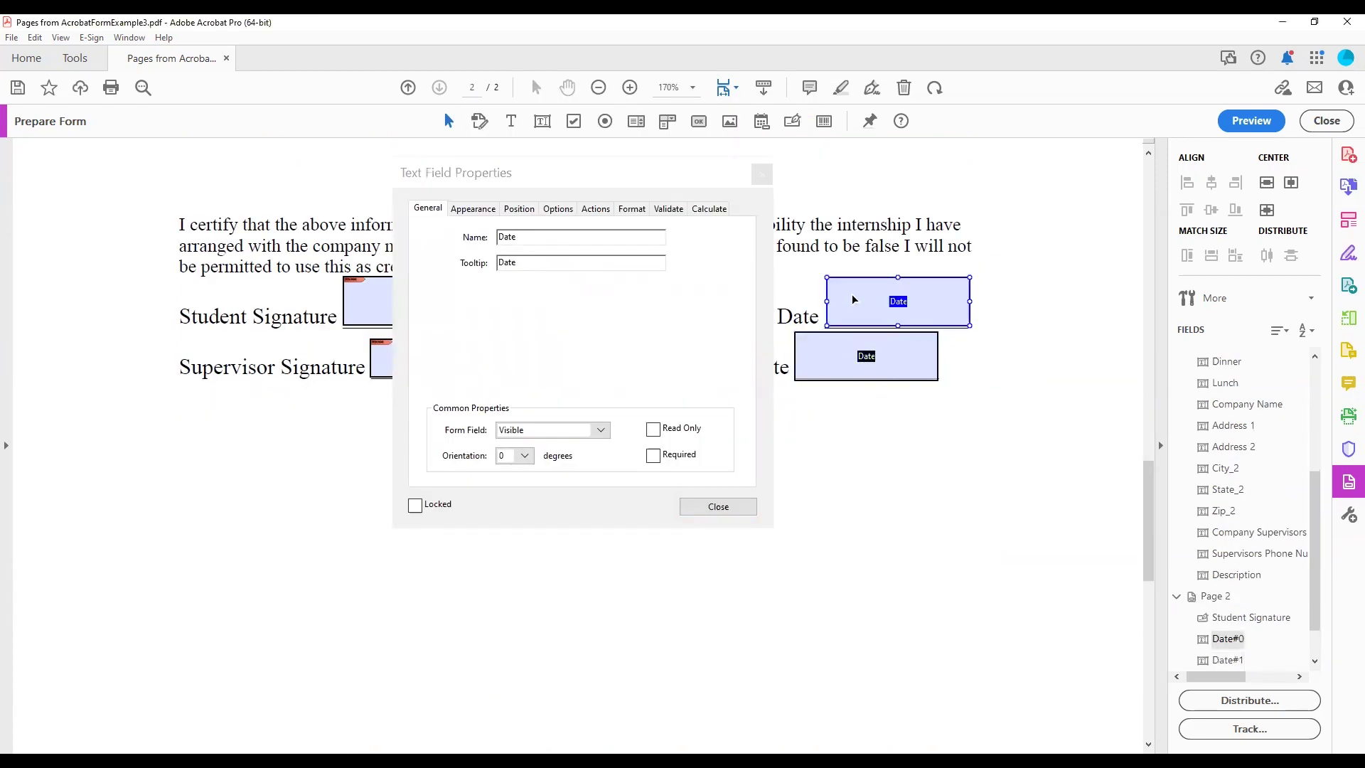
pyautogui.click(830, 358)
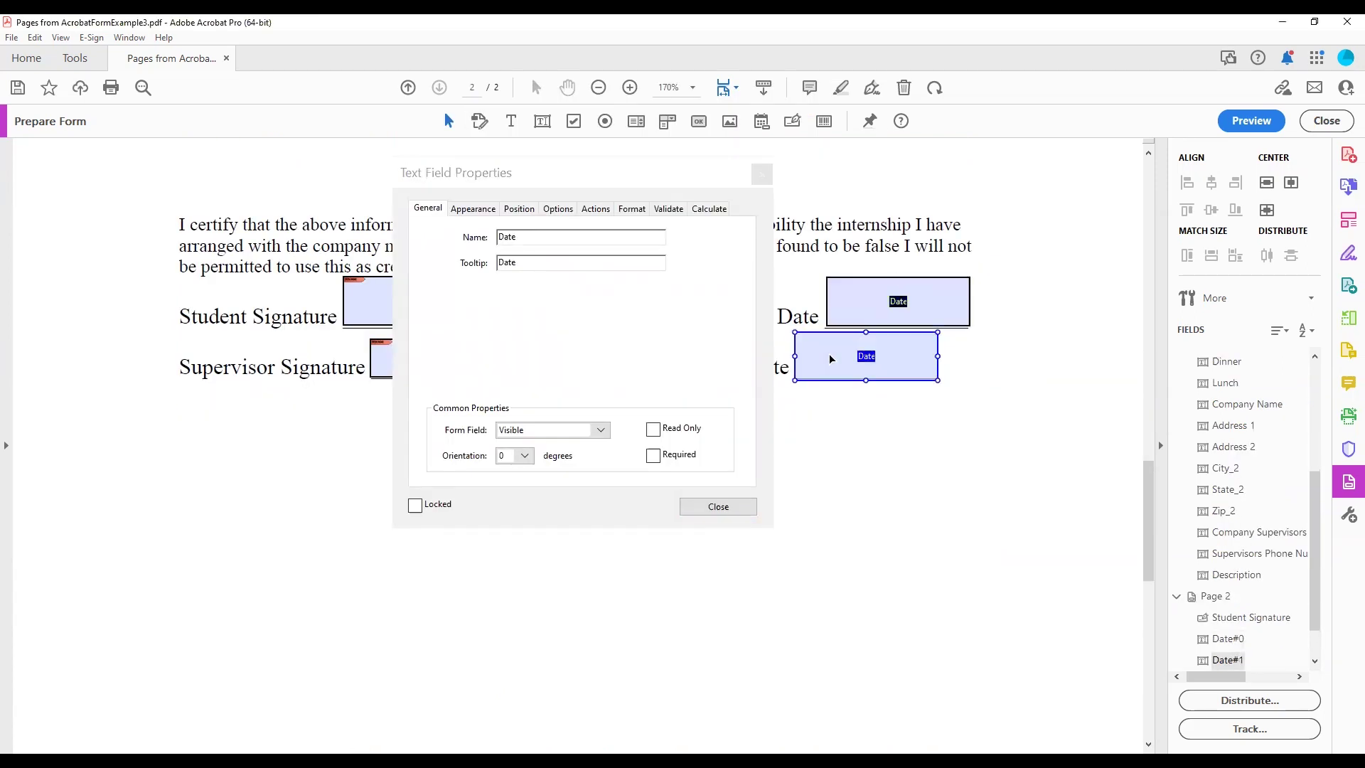
pyautogui.click(718, 507)
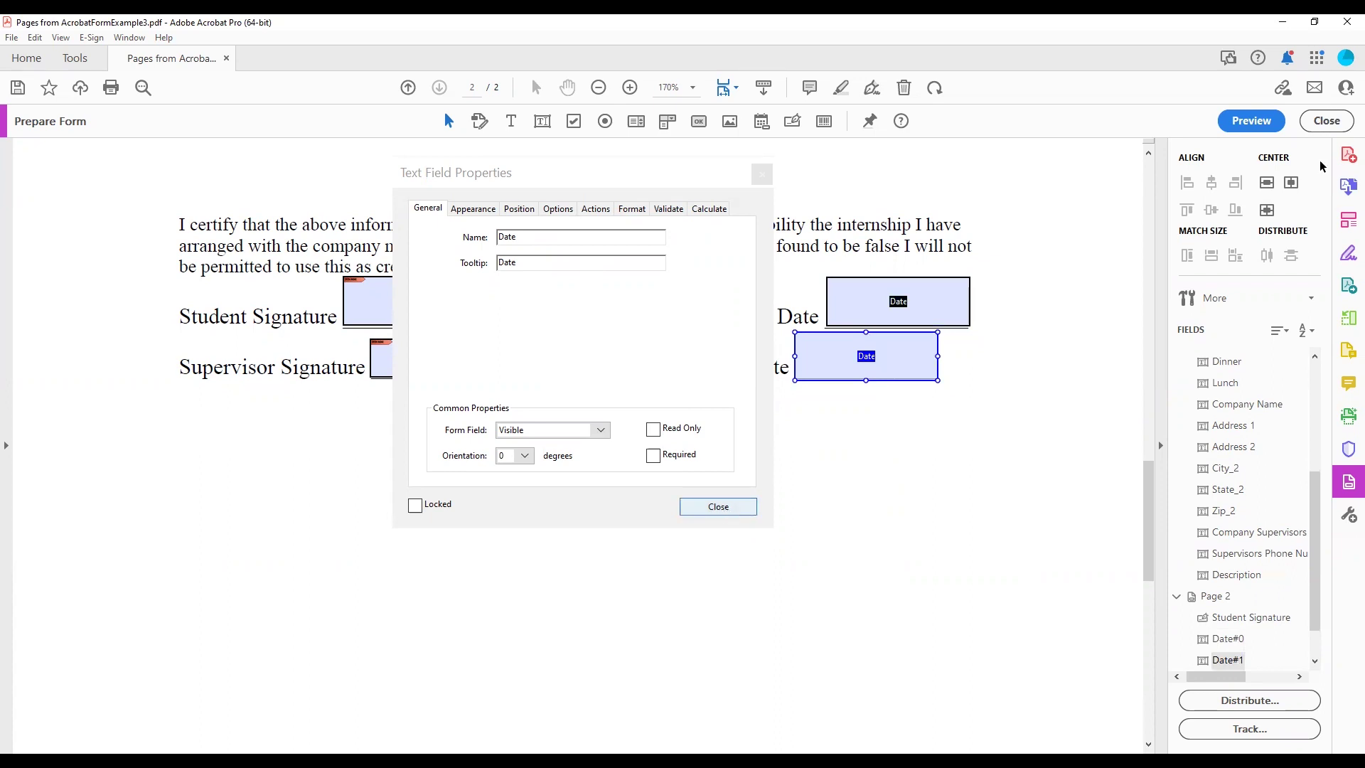
# Exit form editing, enter 6/30/23 in the upper Date field, and Tab to the lower one.
pyautogui.click(1327, 121)
pyautogui.click(981, 273)
pyautogui.write('6')
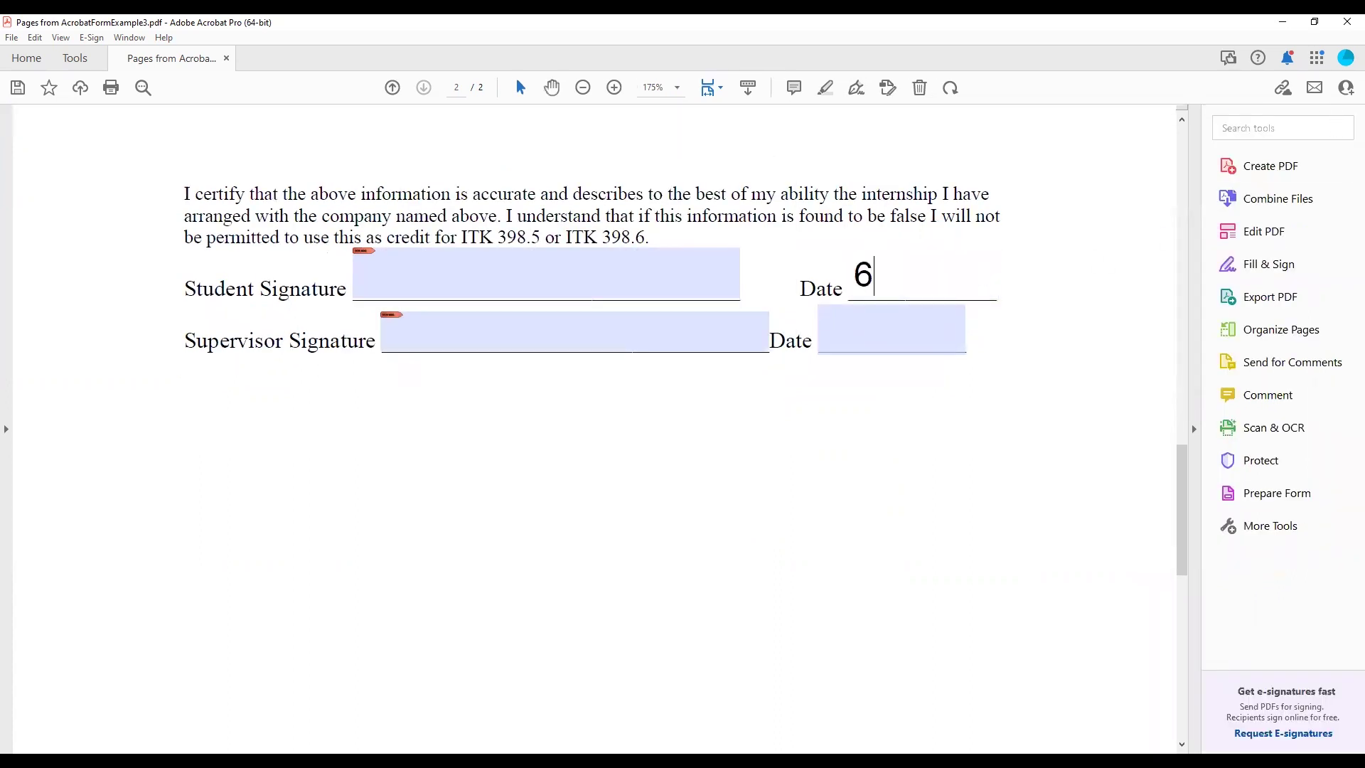
pyautogui.write('/30/23')
pyautogui.press('Return')
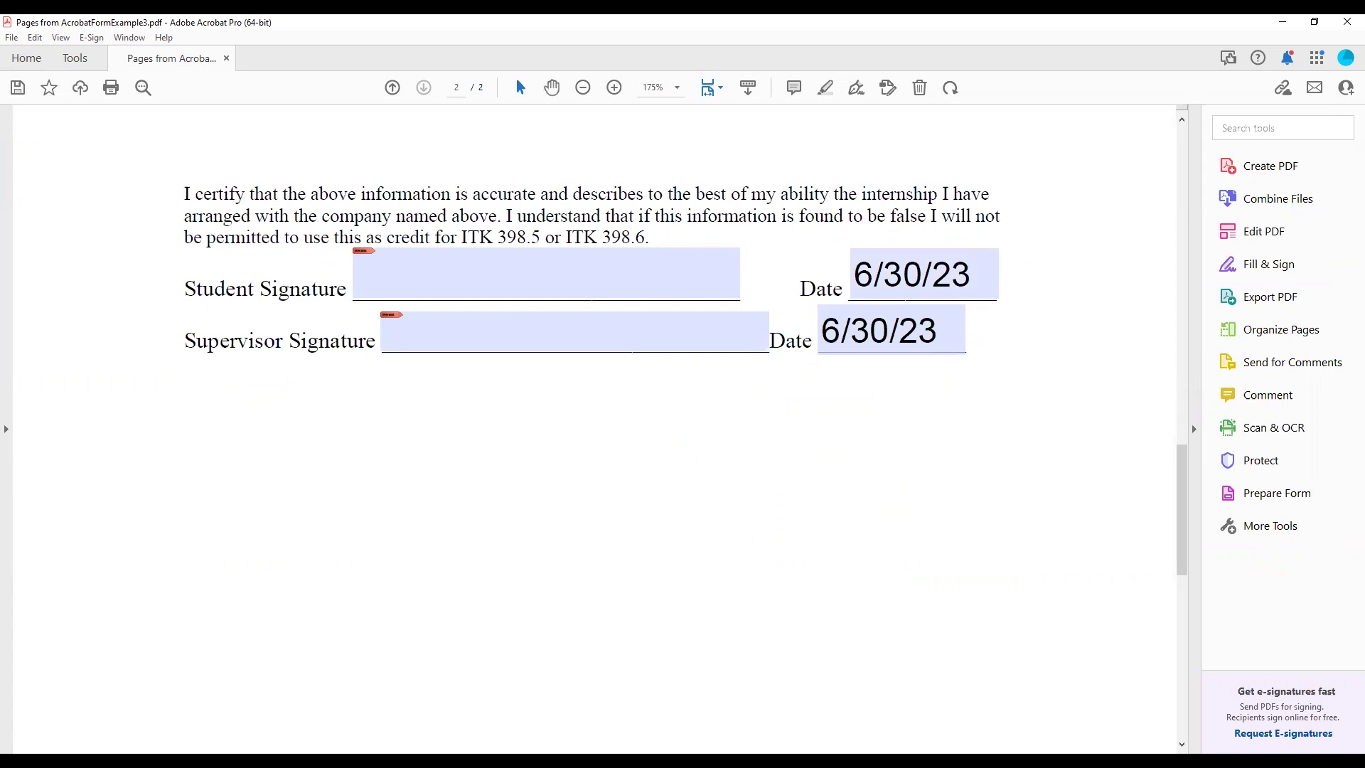
pyautogui.click(979, 277)
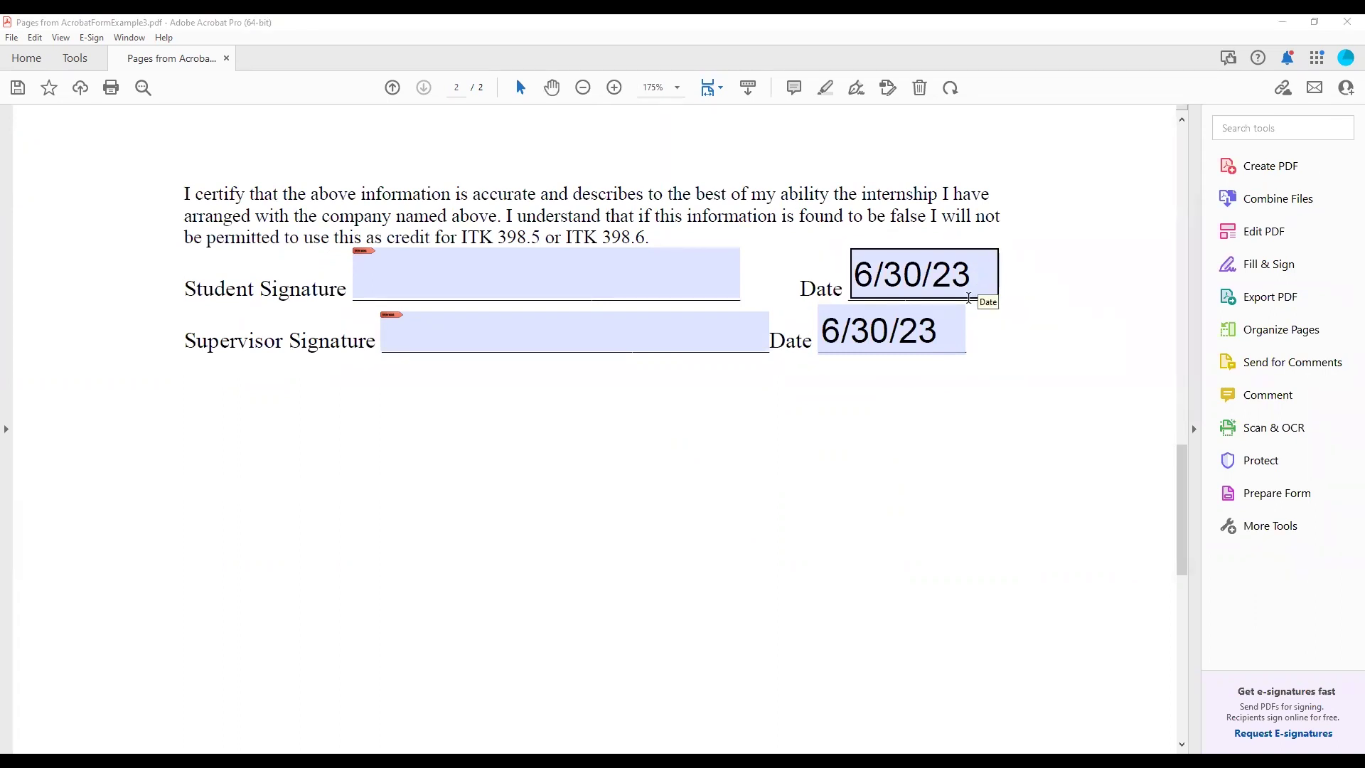
pyautogui.press('Tab')
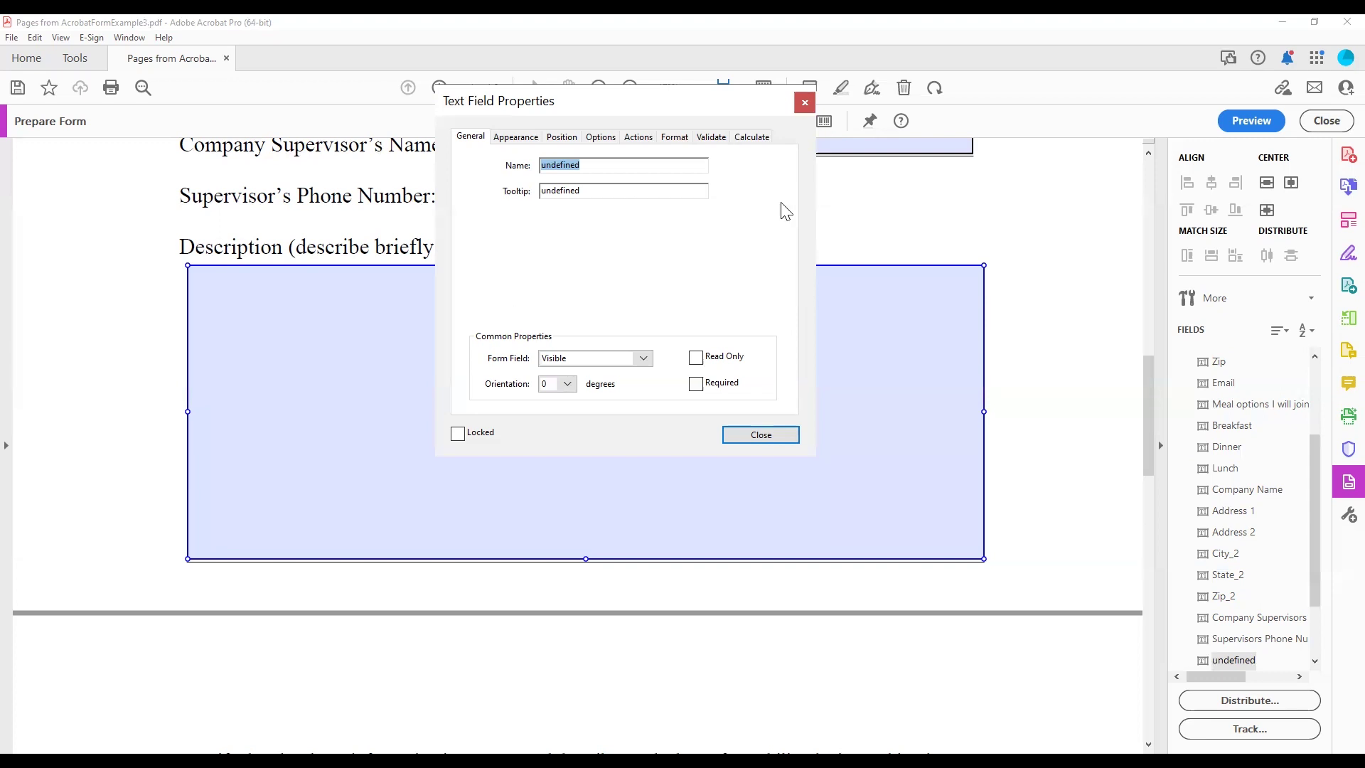
# Name the box field Description and append (mm/dd/yyyy) to the Date field's tooltip.
pyautogui.write('Description')
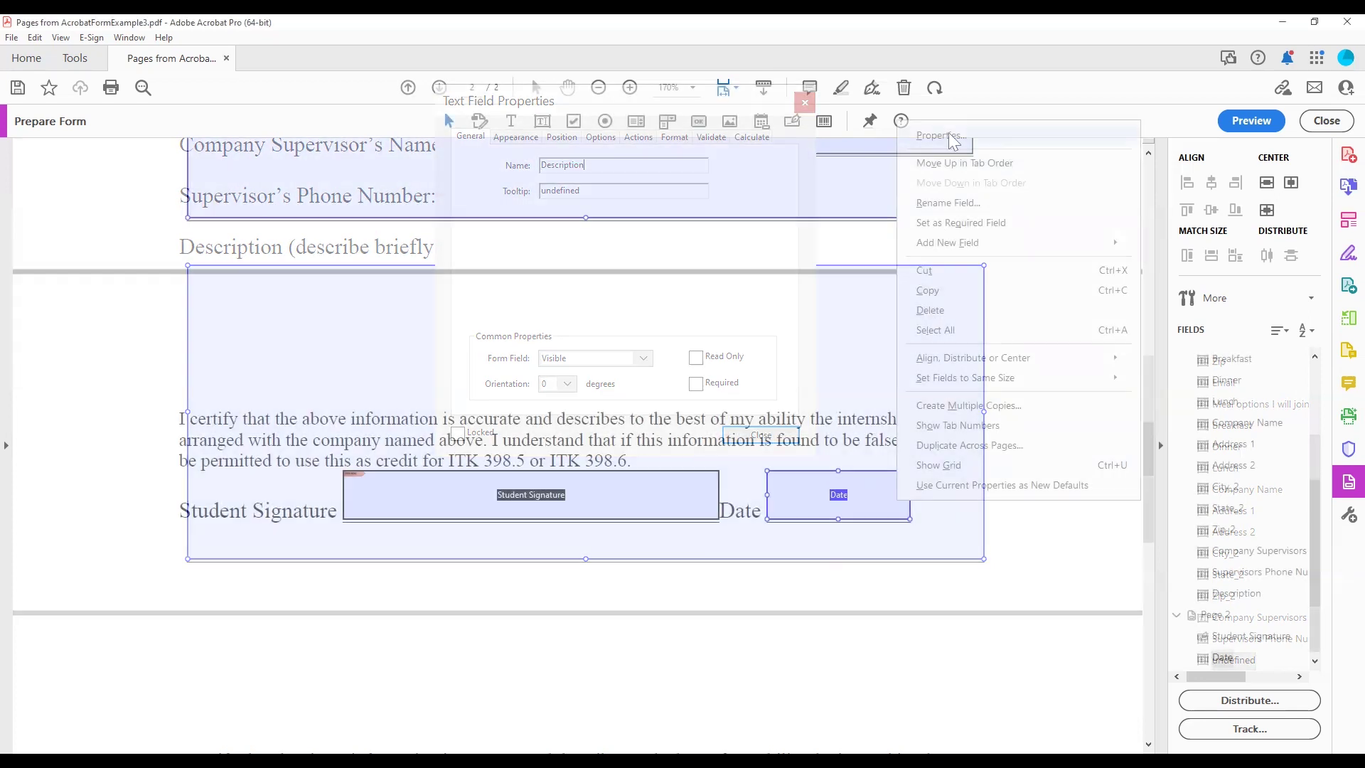
pyautogui.click(953, 136)
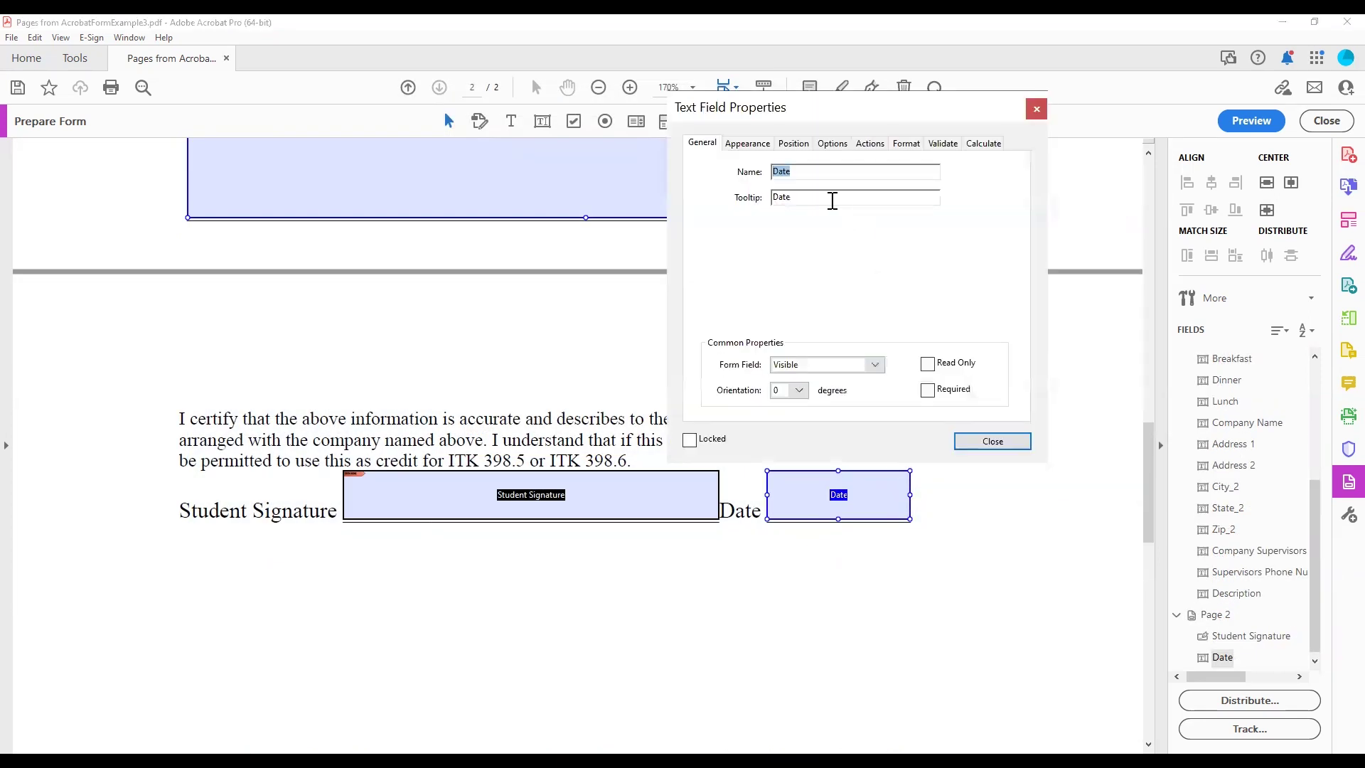
pyautogui.click(832, 198)
pyautogui.write('(mm/dd/yyyy)')
# Give the UID field the tooltip 'UID (Univerity Identification Number)' and close its properties.
pyautogui.click(1019, 449)
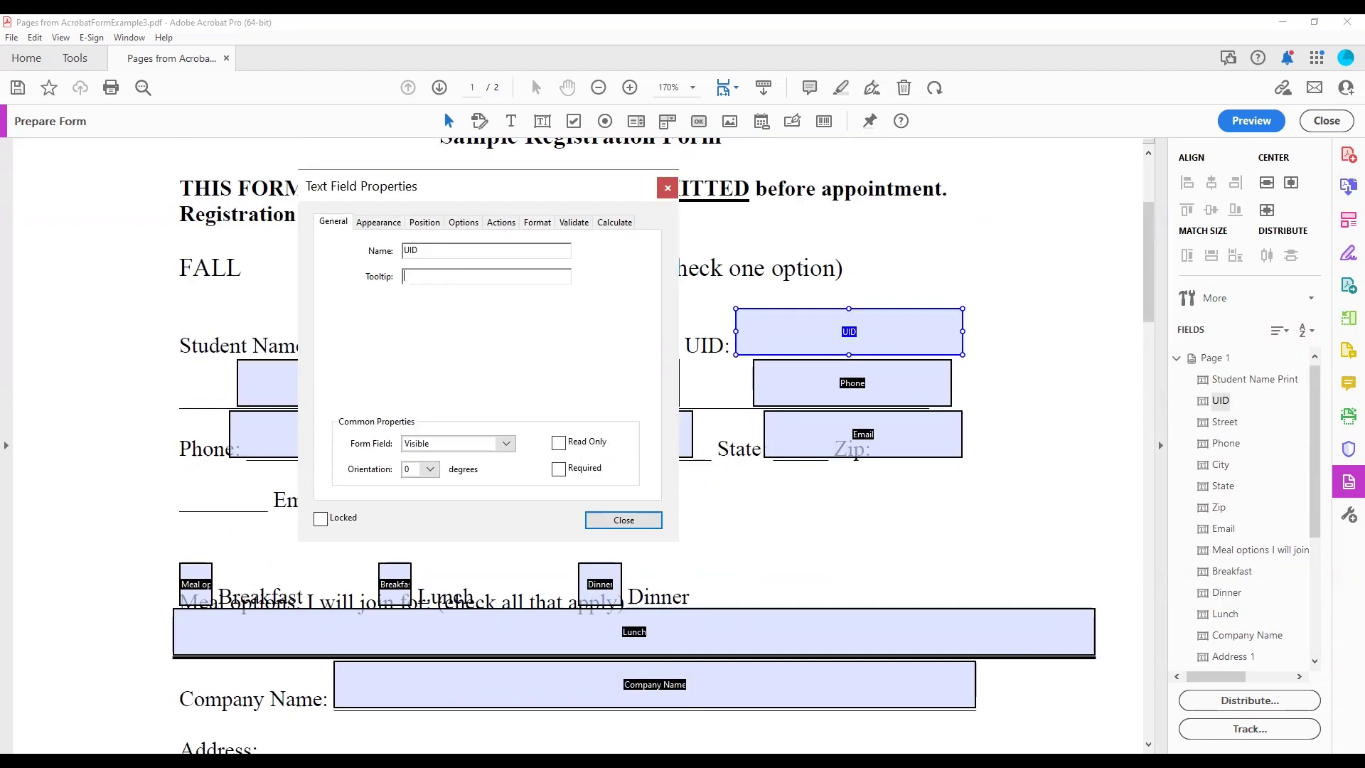
pyautogui.write('UID (Univerity Identification Number)')
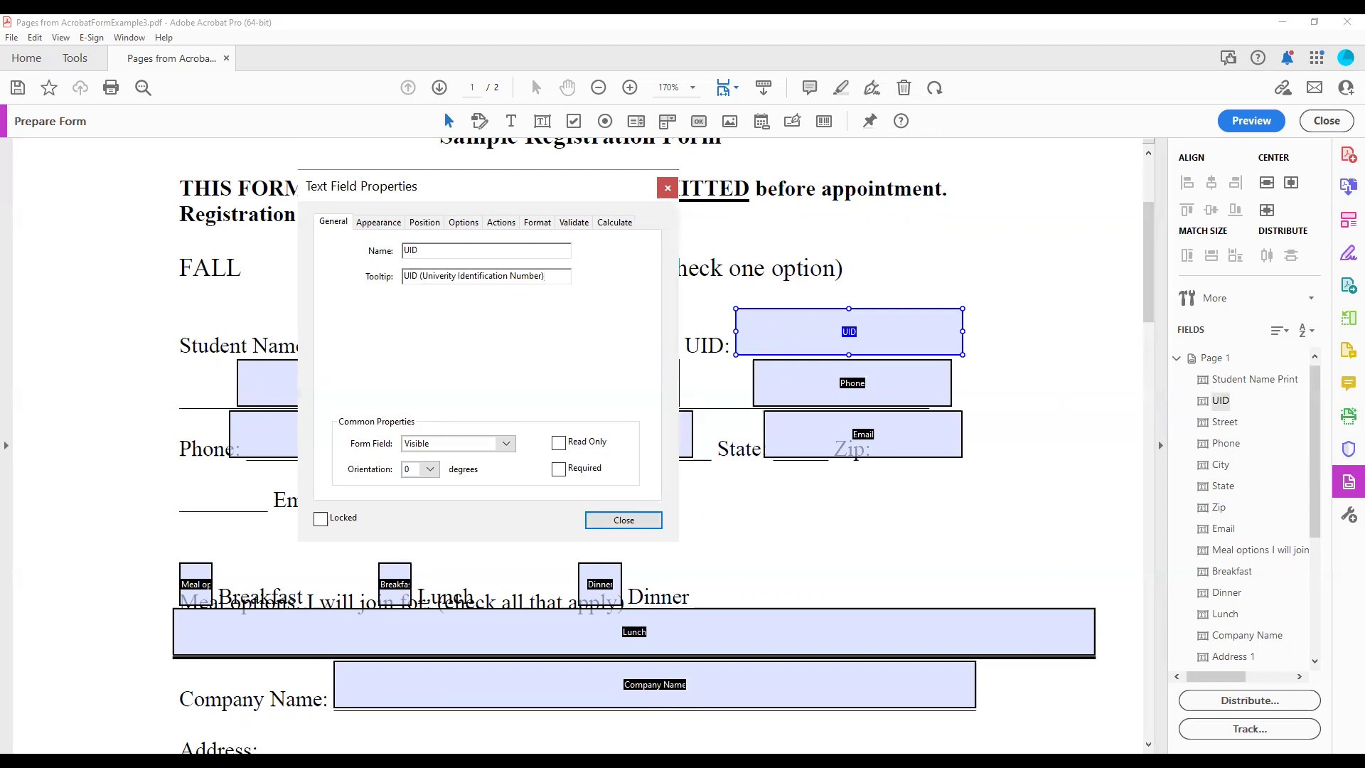
pyautogui.click(624, 519)
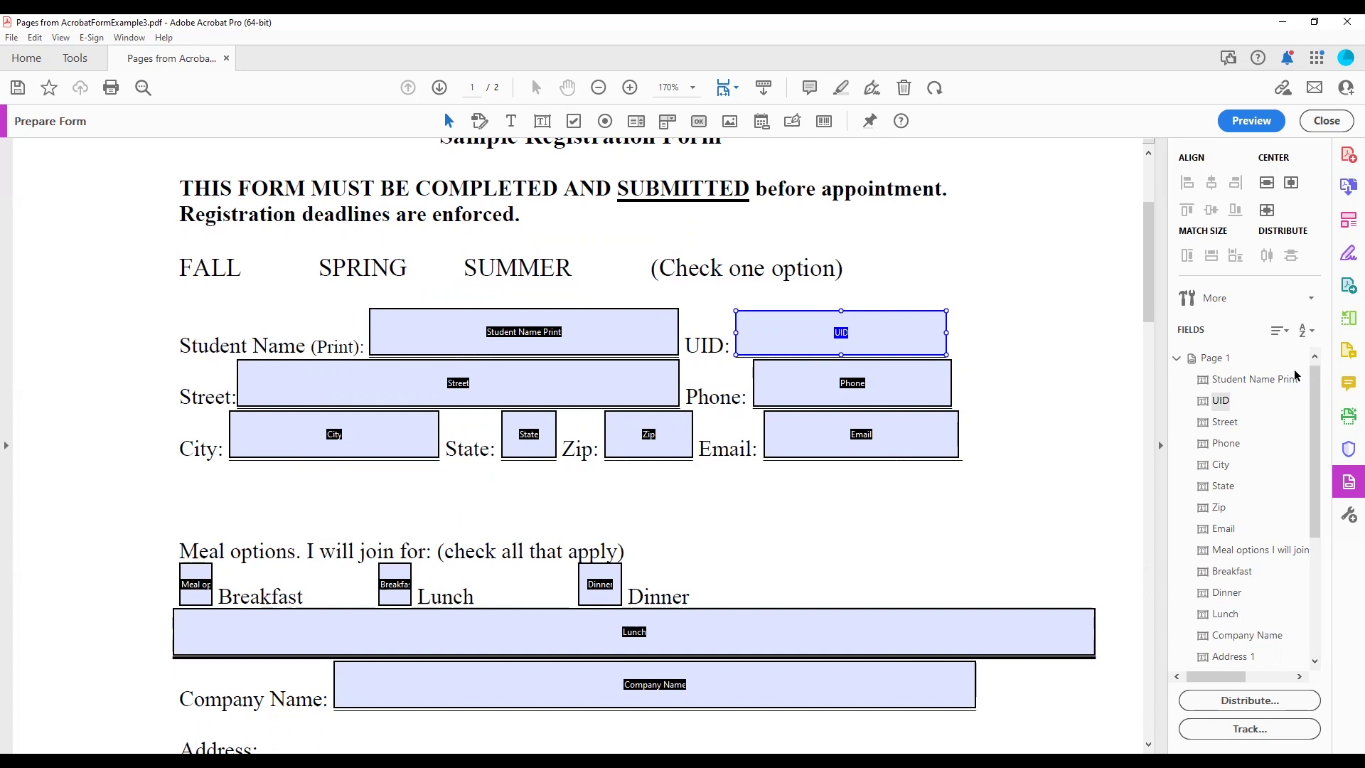
# Close Prepare Form and focus the UID field to check its tooltip.
pyautogui.click(1327, 120)
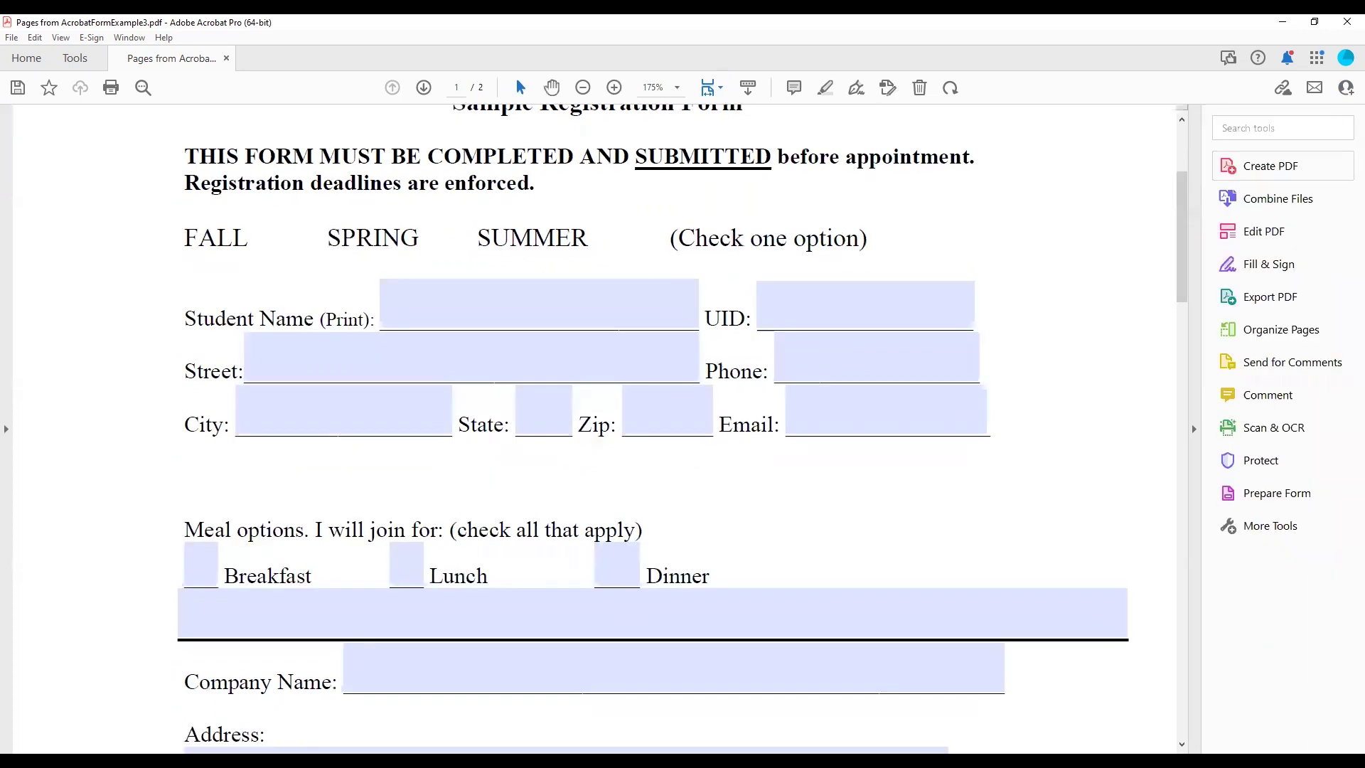
pyautogui.click(891, 312)
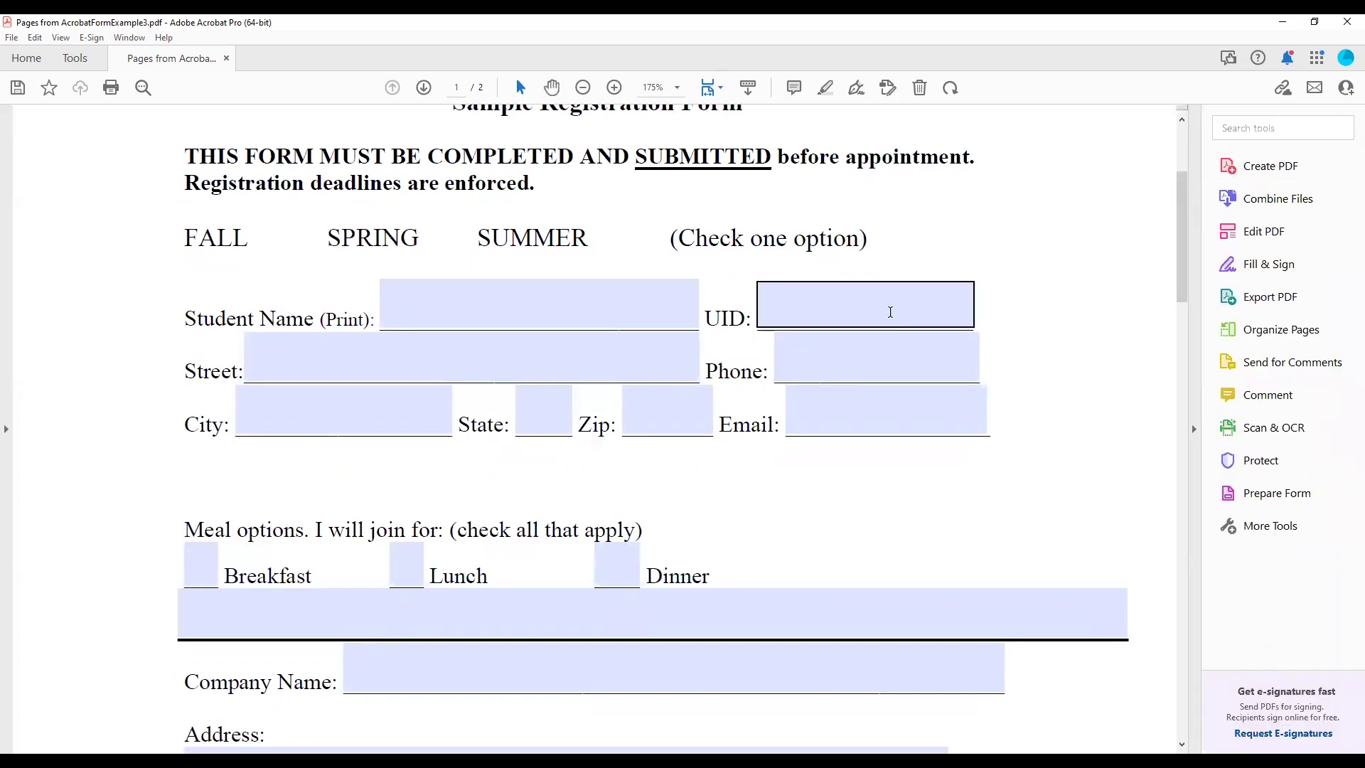